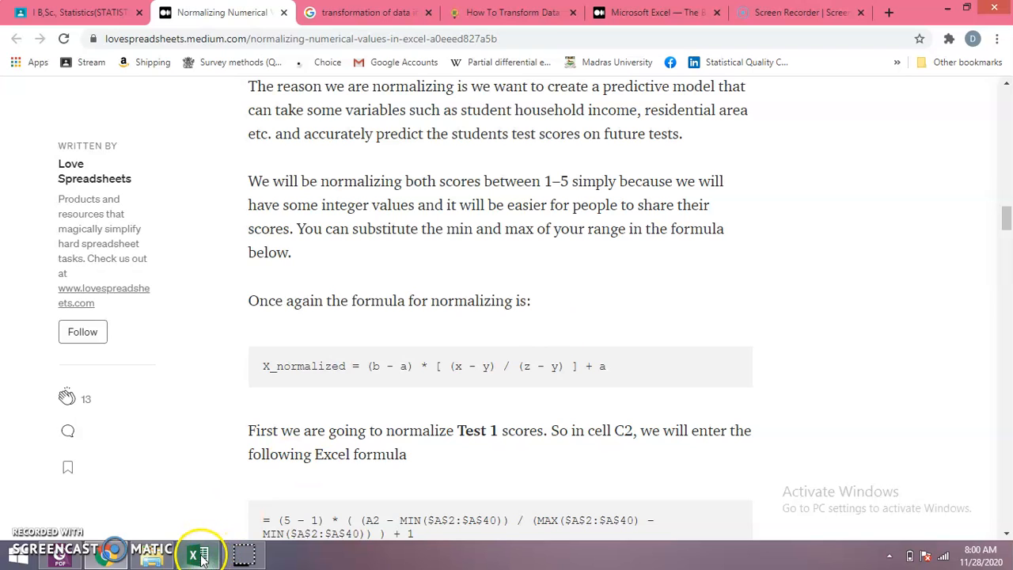
# - Switch to the normalize data workbook in Excel and view the Test 1 normalization formula in C2 of Sheet2
pyautogui.click(261, 560)
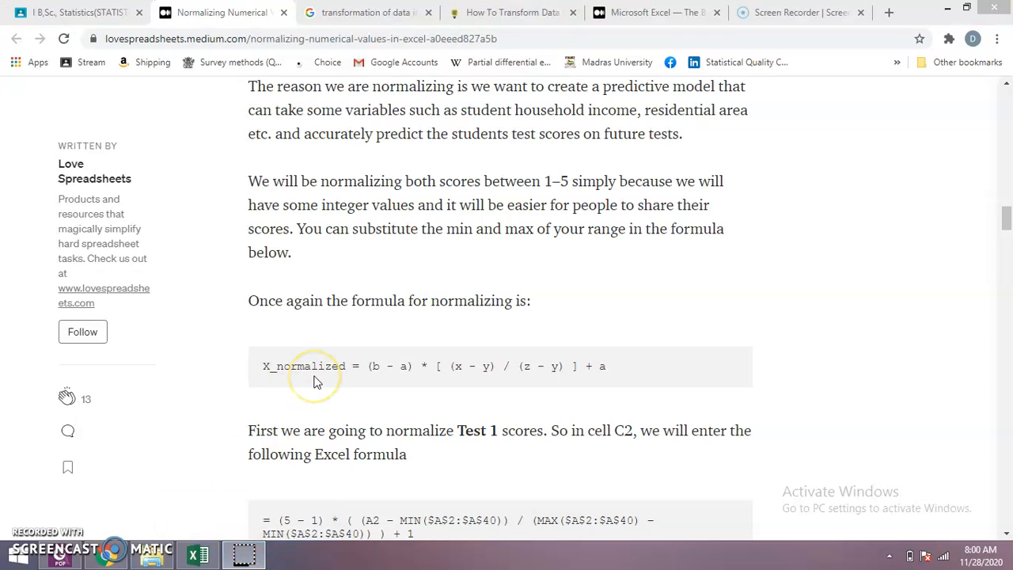
pyautogui.click(193, 556)
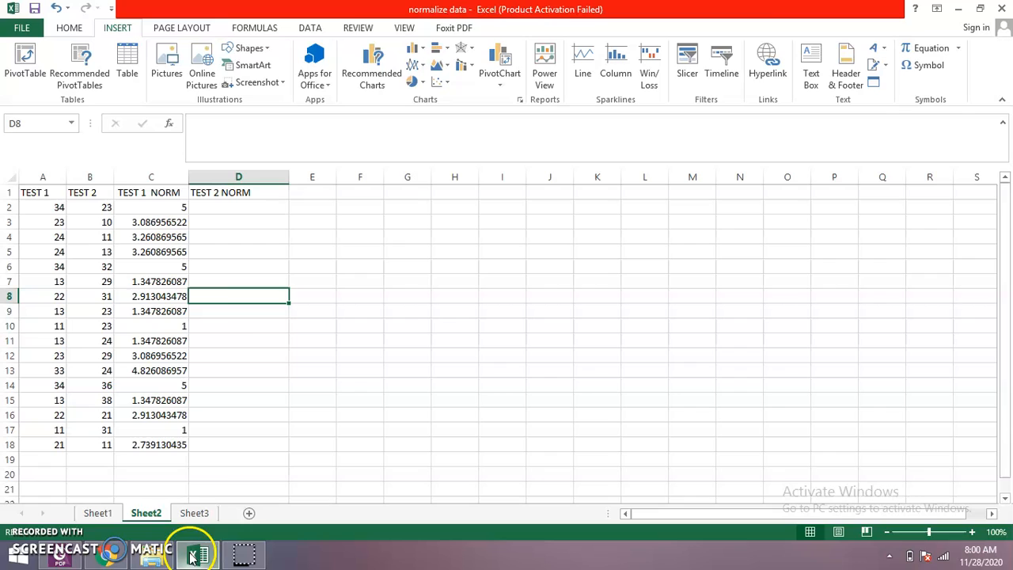
pyautogui.click(148, 209)
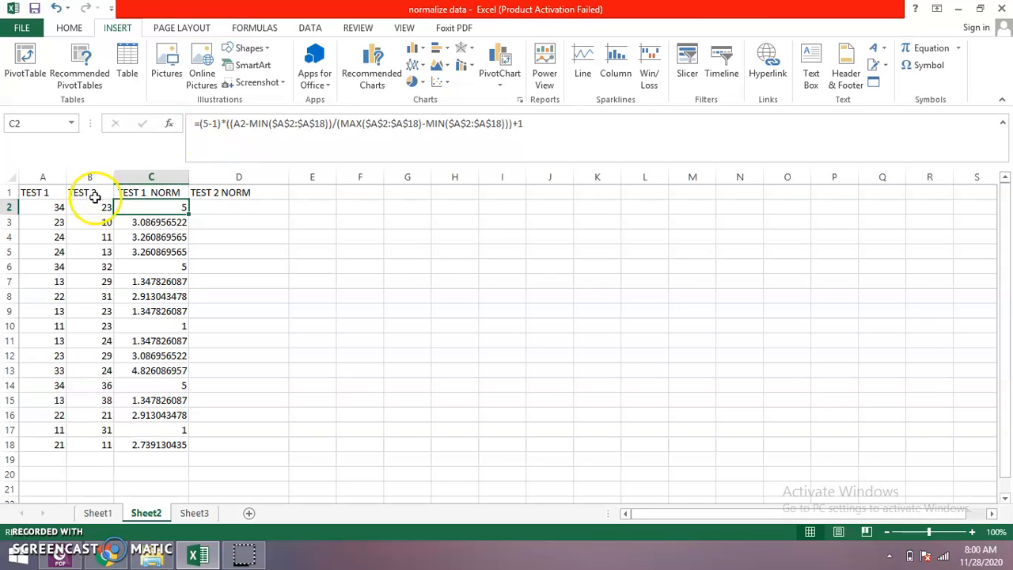
# - On Sheet1, examine the row 2 test scores and the formulas in the TEST 1 NORM, TEST 2 NORM and convert to 100 columns
pyautogui.click(98, 516)
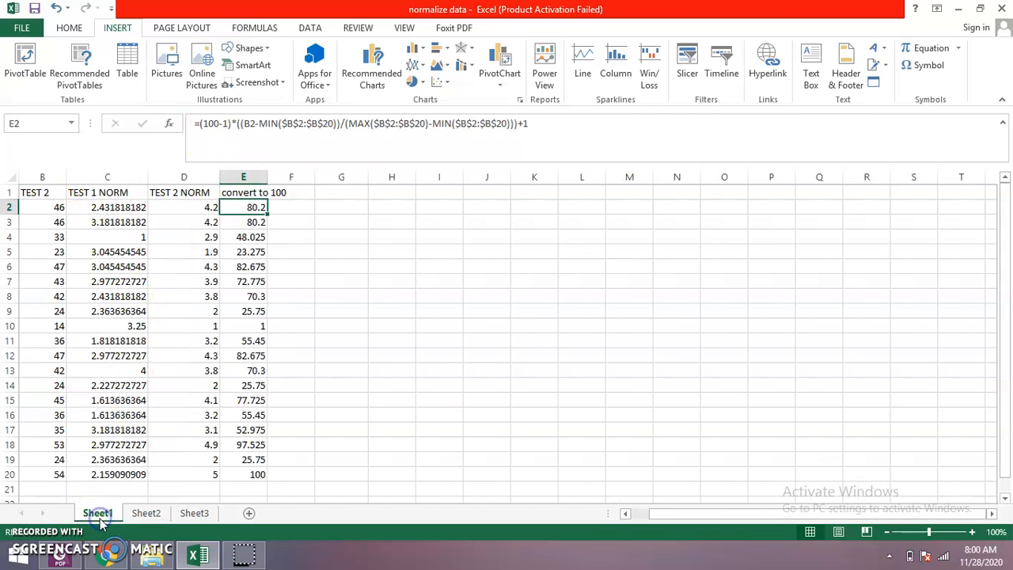
pyautogui.click(185, 210)
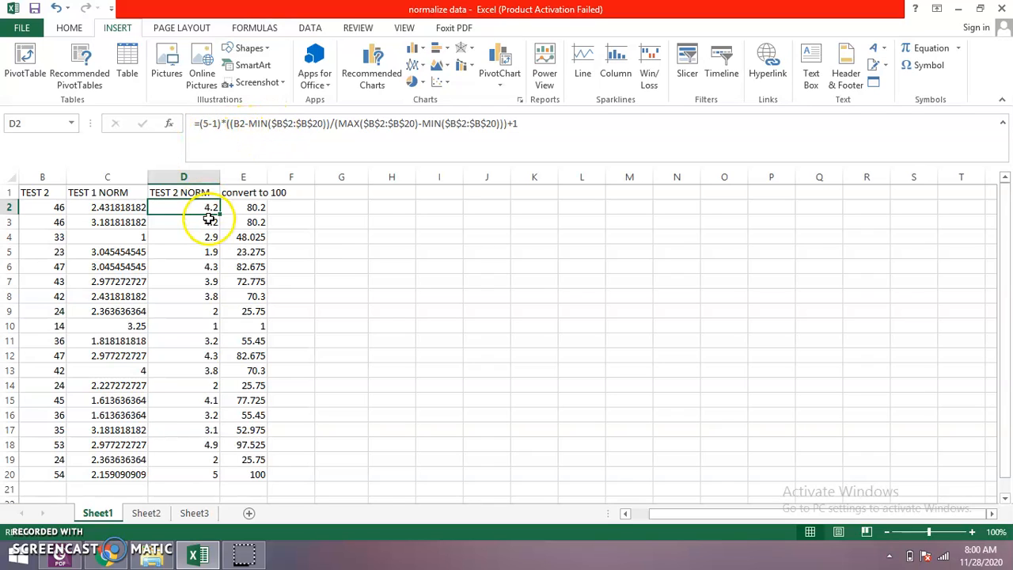
pyautogui.click(49, 206)
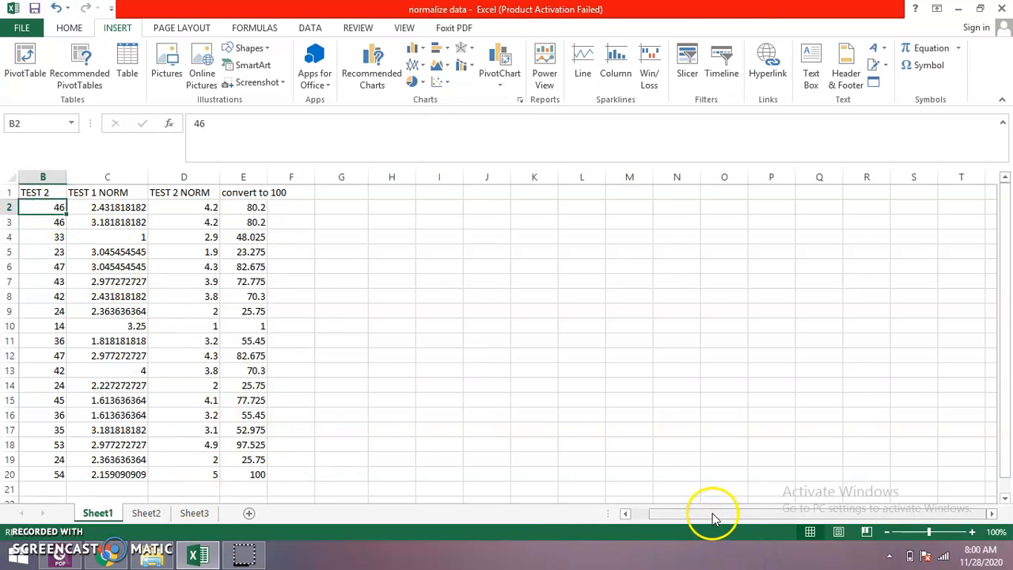
pyautogui.moveTo(713, 515); pyautogui.dragTo(640, 515)
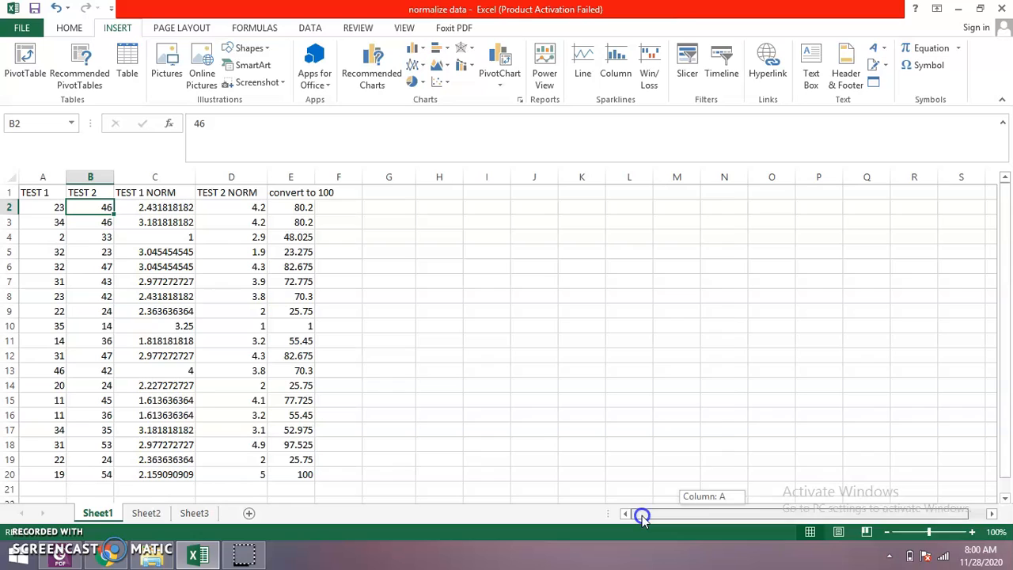
pyautogui.click(50, 208)
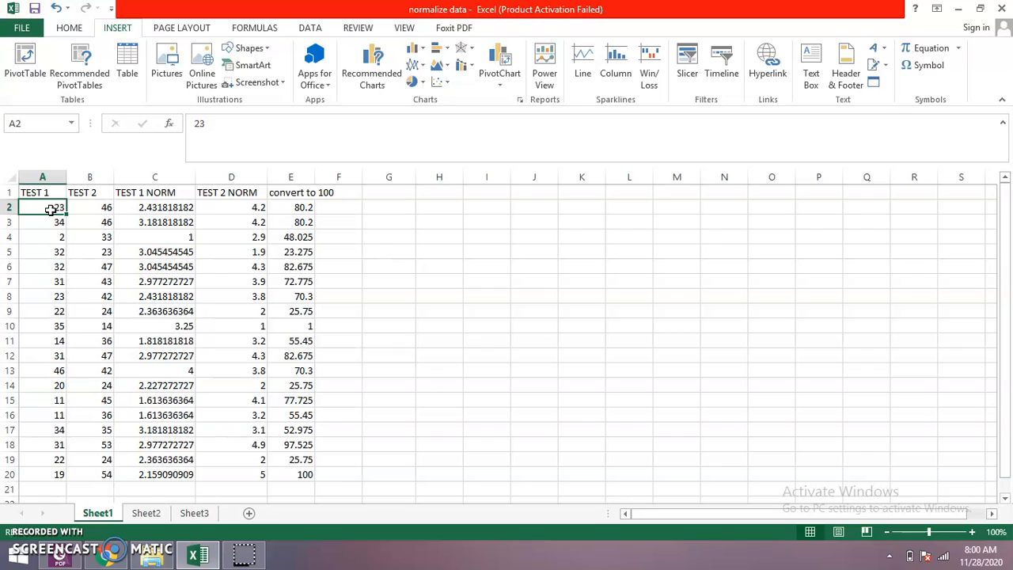
pyautogui.click(145, 207)
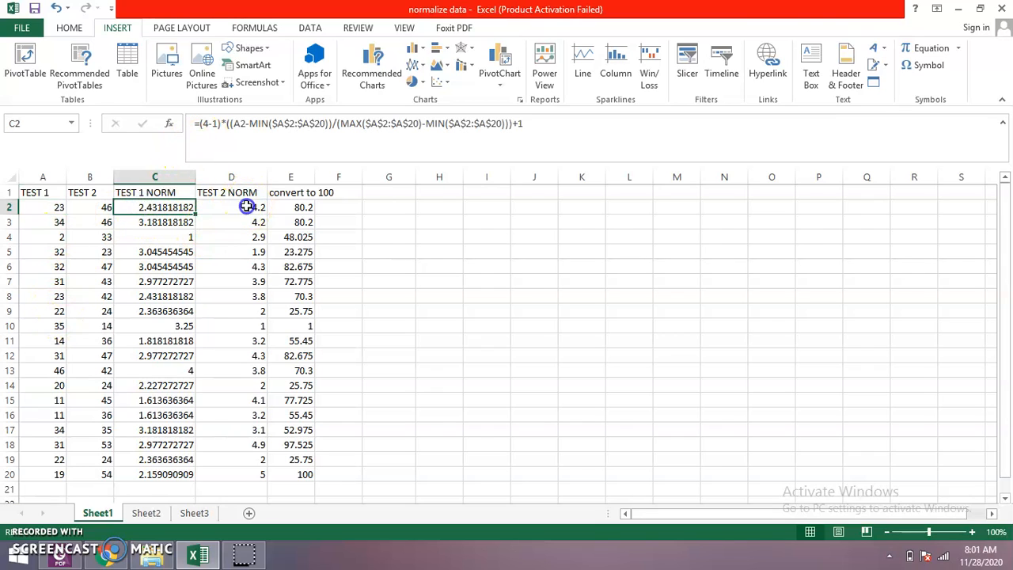
pyautogui.click(247, 207)
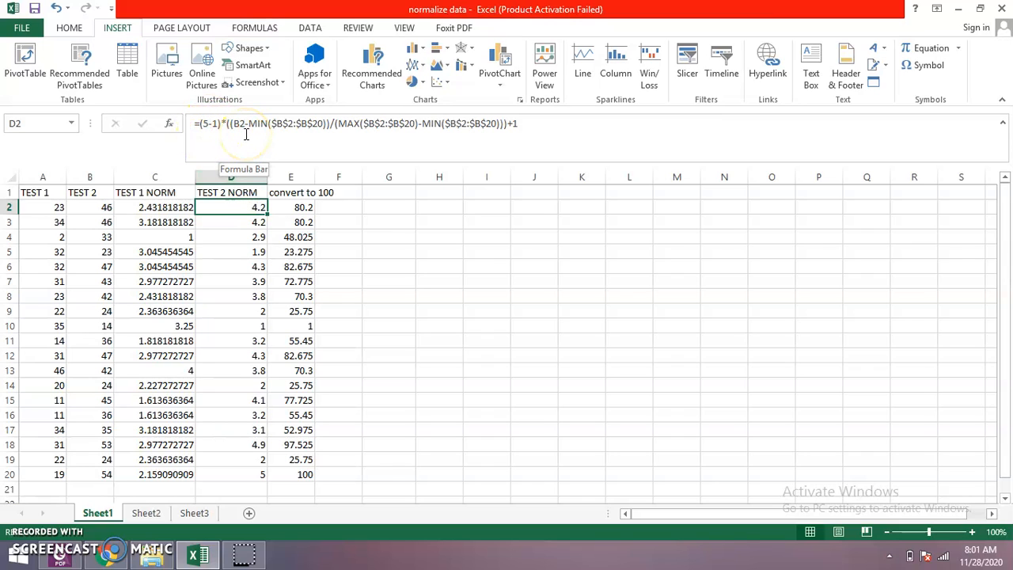
pyautogui.click(227, 131)
pyautogui.click(92, 206)
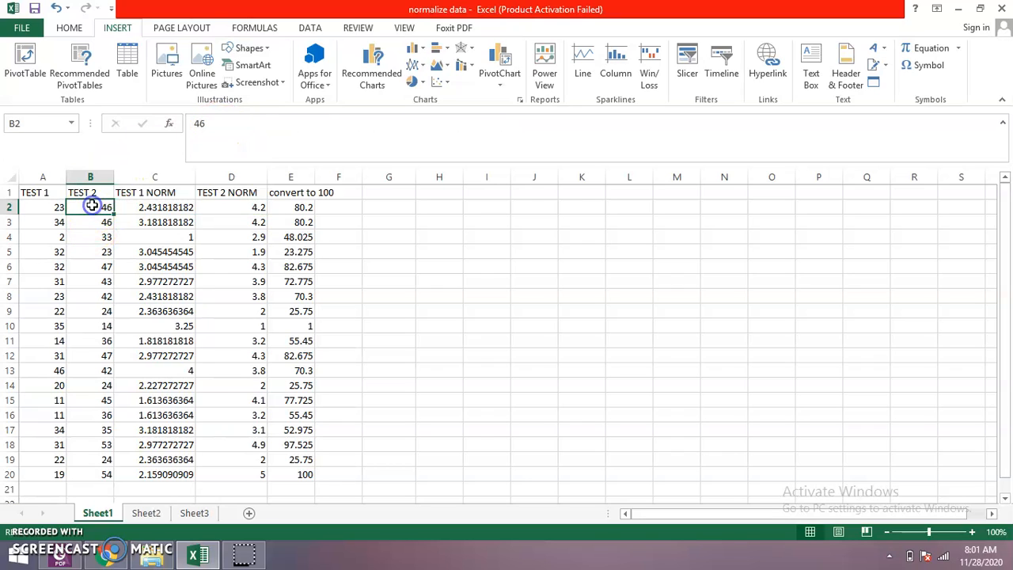
pyautogui.click(242, 207)
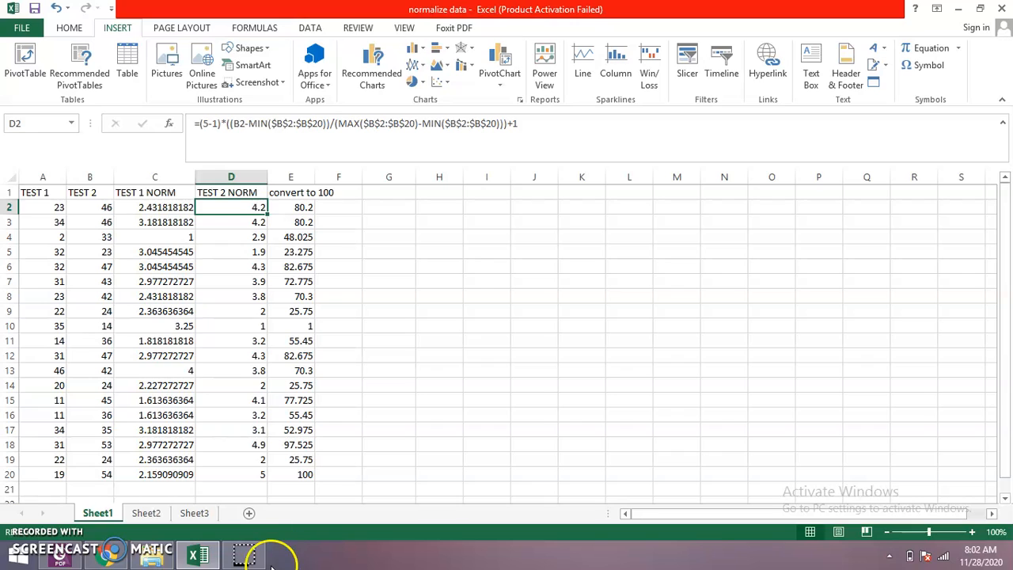
pyautogui.click(306, 205)
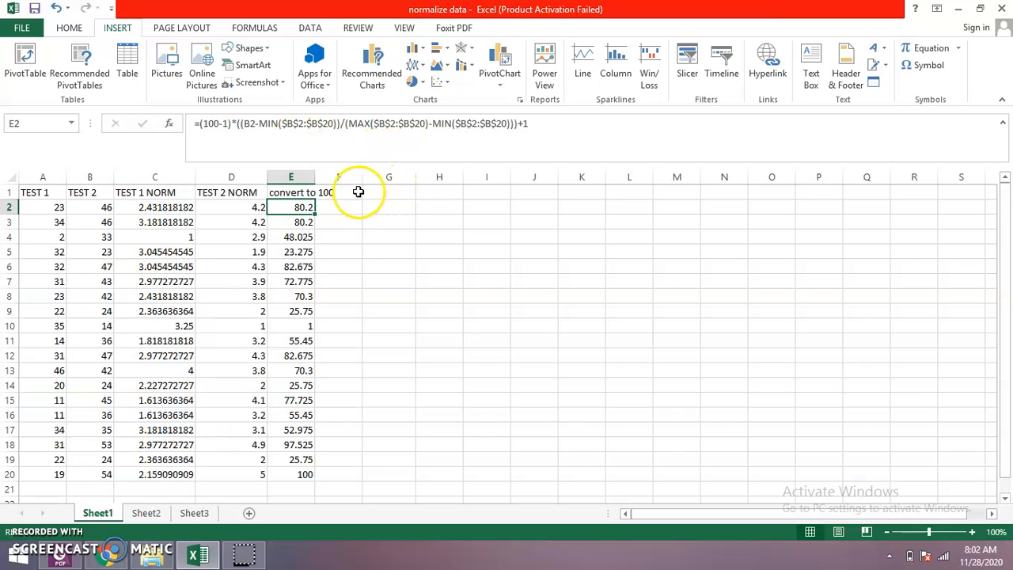
# - Enter the formula =(A2*88) in F1 and fill it down through F20
pyautogui.click(352, 191)
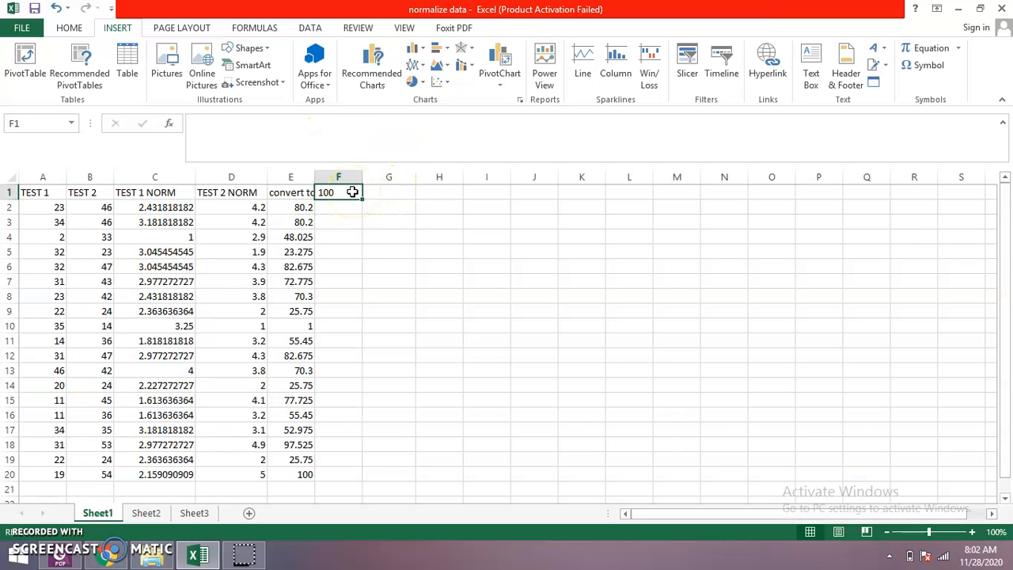
pyautogui.write('=(')
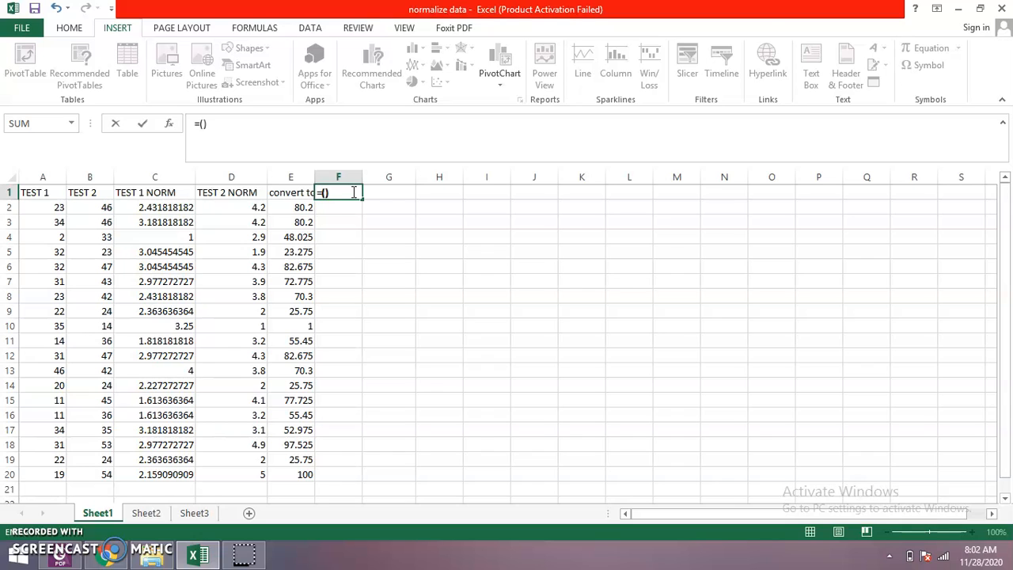
pyautogui.click(321, 193)
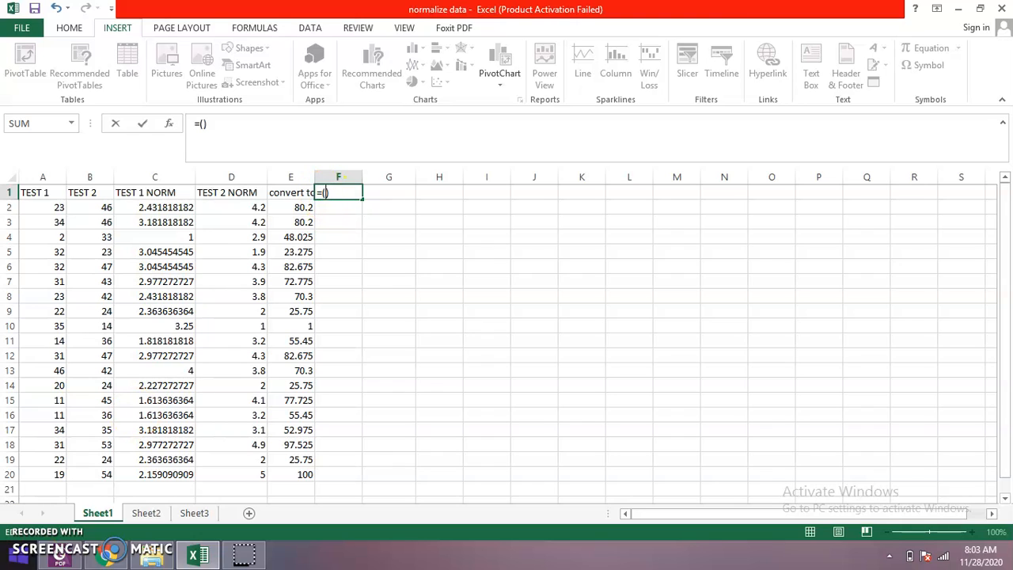
pyautogui.write('a')
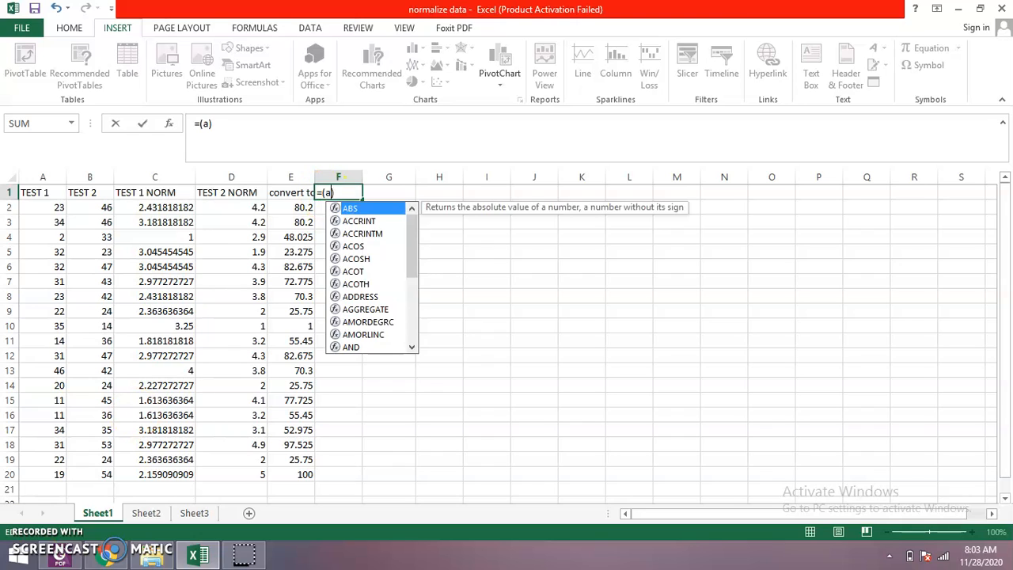
pyautogui.write('2')
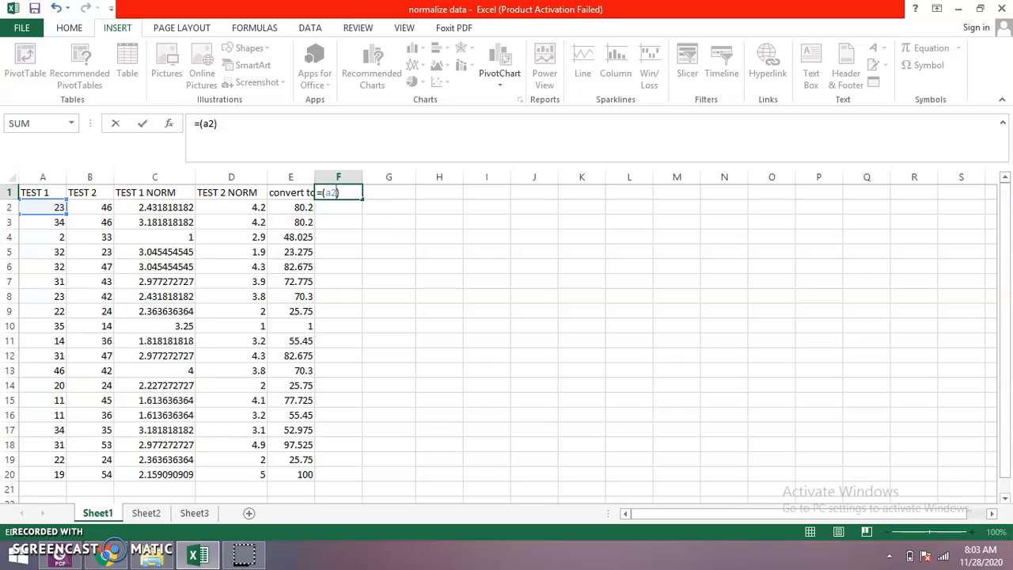
pyautogui.write('*')
pyautogui.write('88')
pyautogui.press('Return')
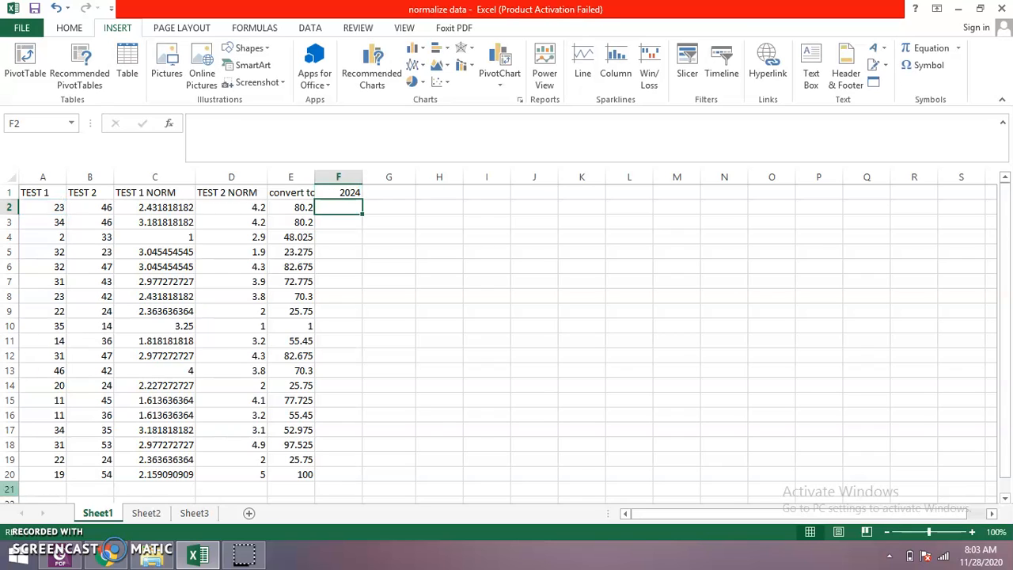
pyautogui.click(341, 194)
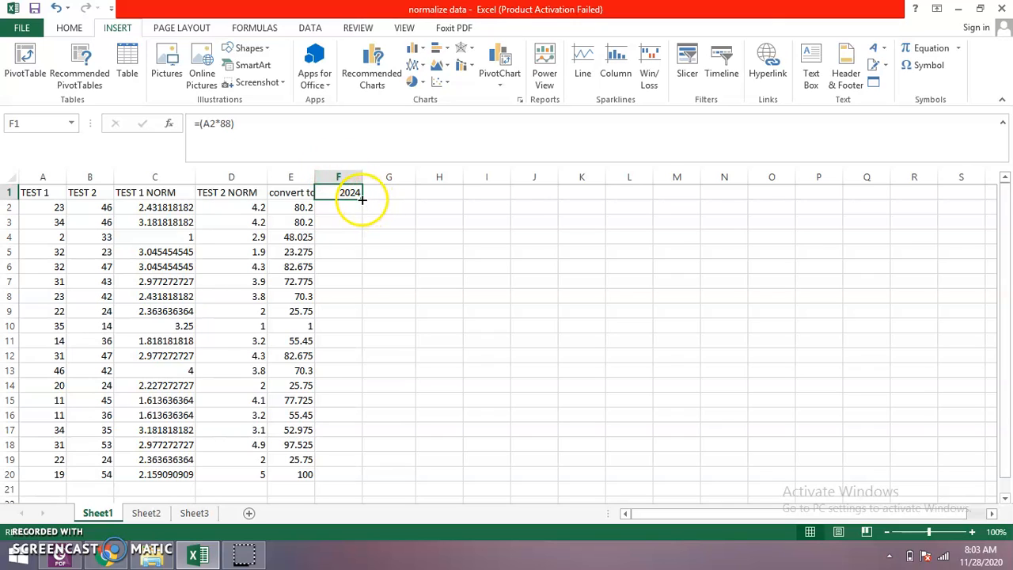
pyautogui.moveTo(362, 199); pyautogui.dragTo(378, 477)
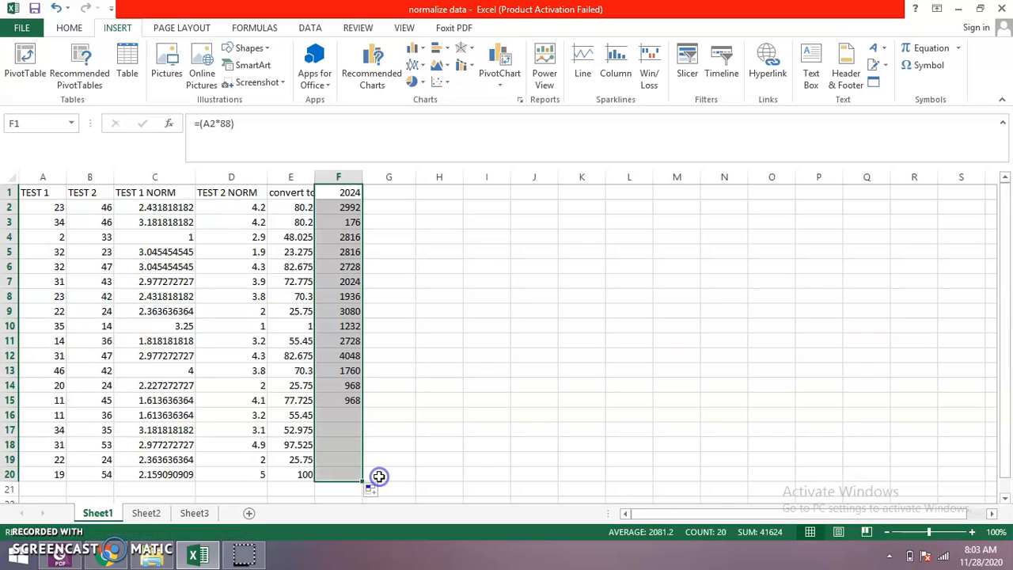
# - Check the filled formulas in F2 and F20 against the D2 and E2 normalization formulas and the A2 score
pyautogui.click(338, 207)
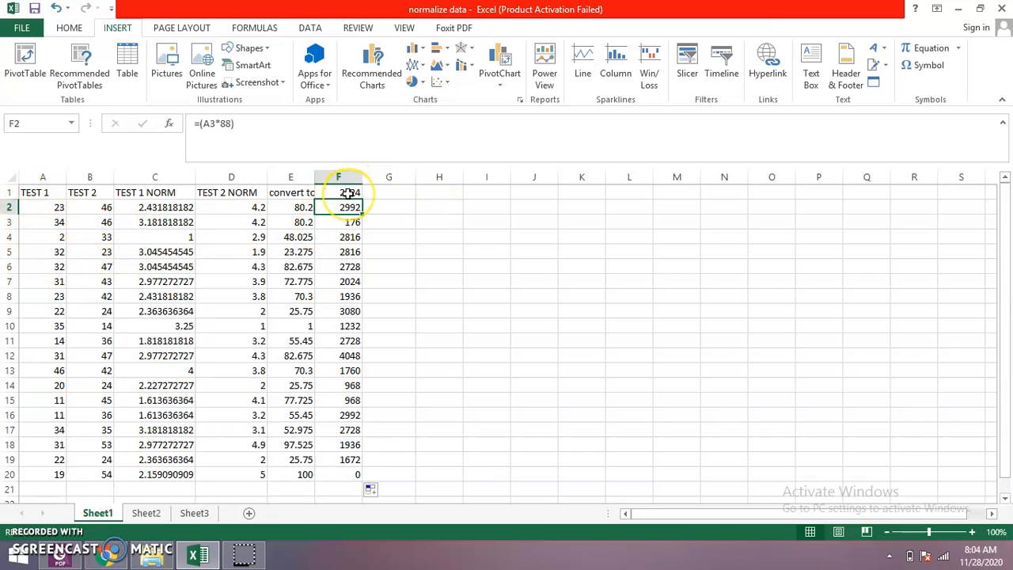
pyautogui.click(356, 477)
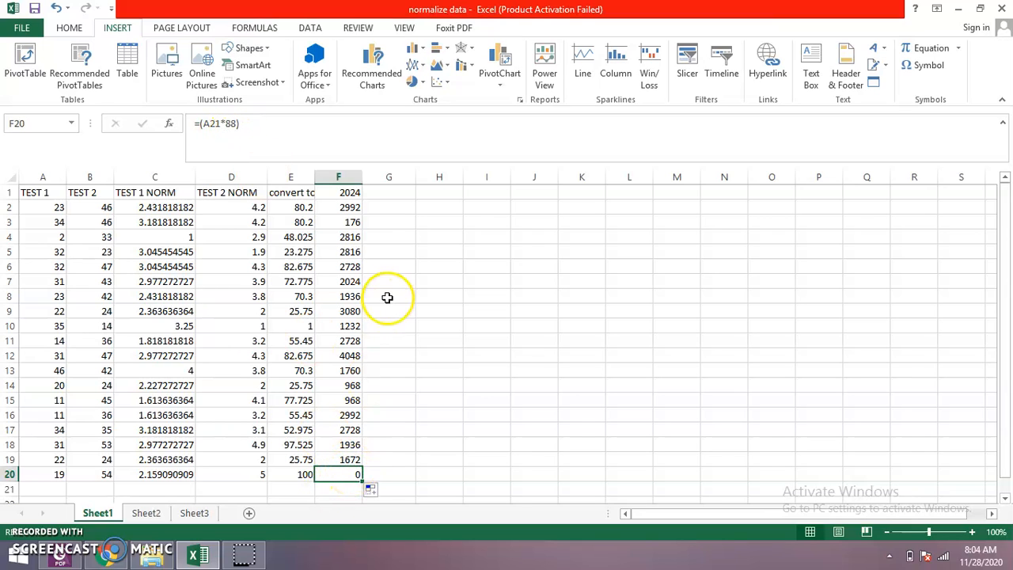
pyautogui.click(261, 209)
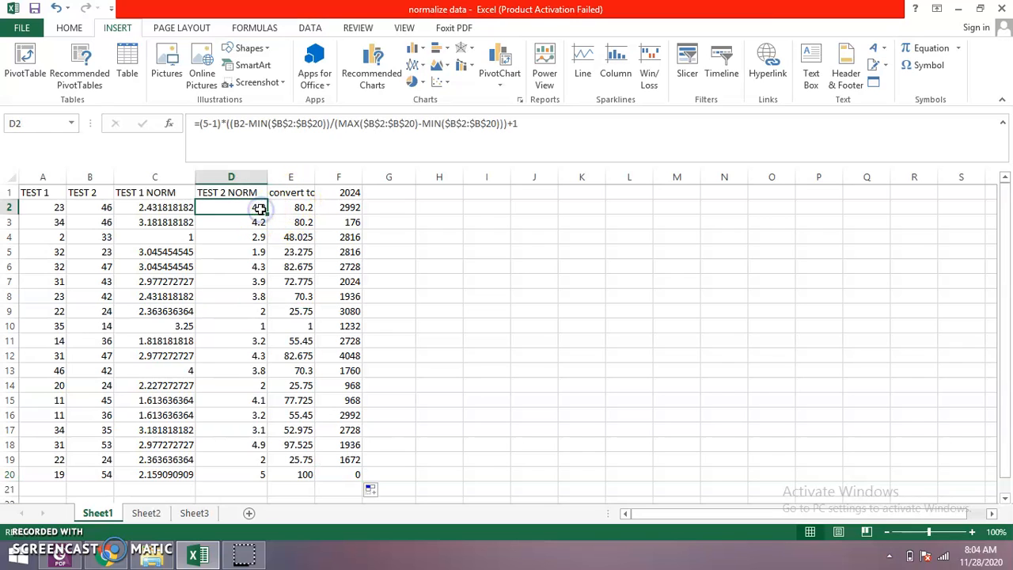
pyautogui.click(297, 209)
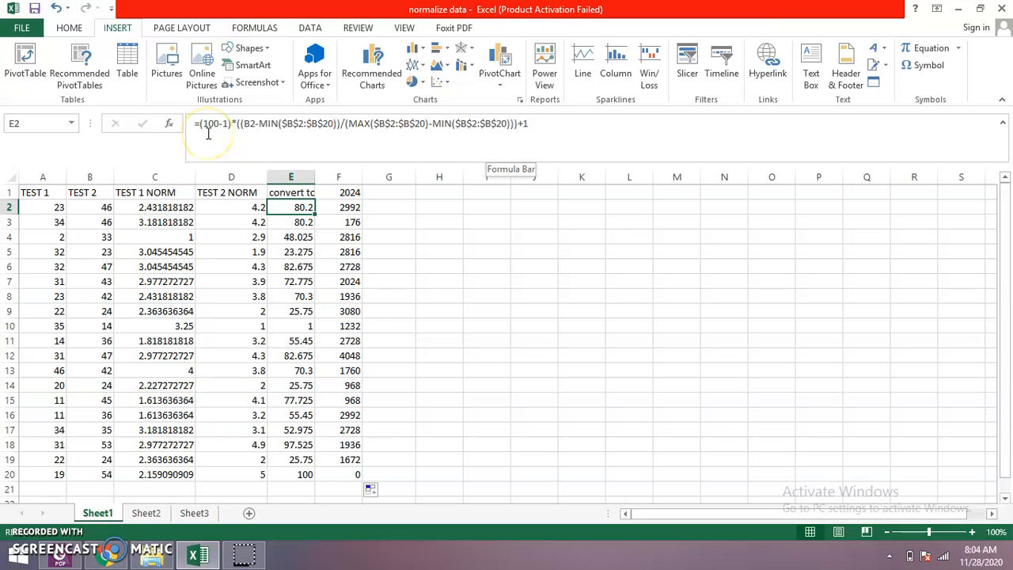
pyautogui.click(48, 207)
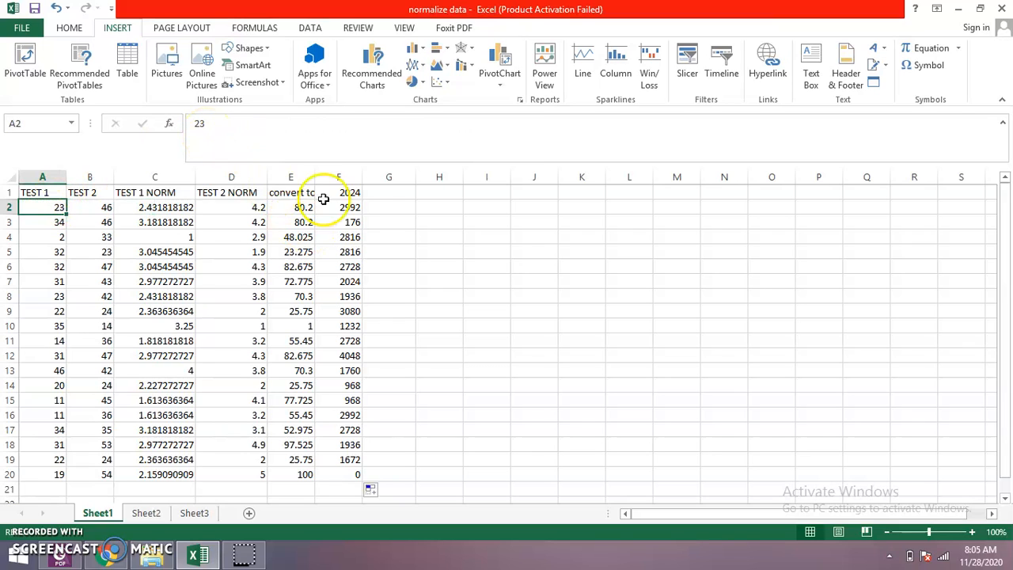
# - Copy the complete 100-point scaling formula from E2 and try to paste it into G2
pyautogui.click(288, 208)
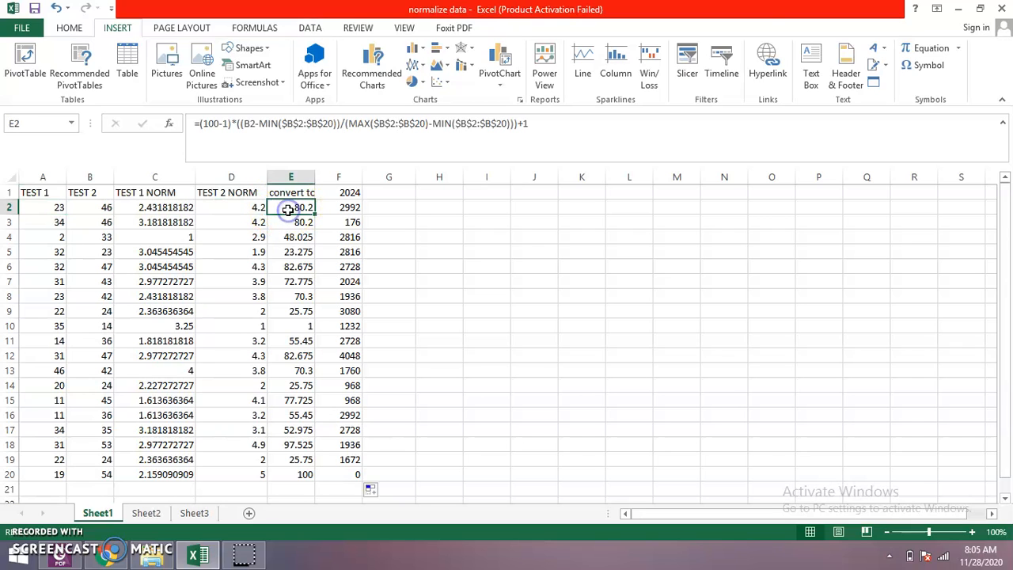
pyautogui.click(196, 124)
pyautogui.moveTo(444, 102); pyautogui.dragTo(555, 131)
pyautogui.hotkey('ctrl', 'c')
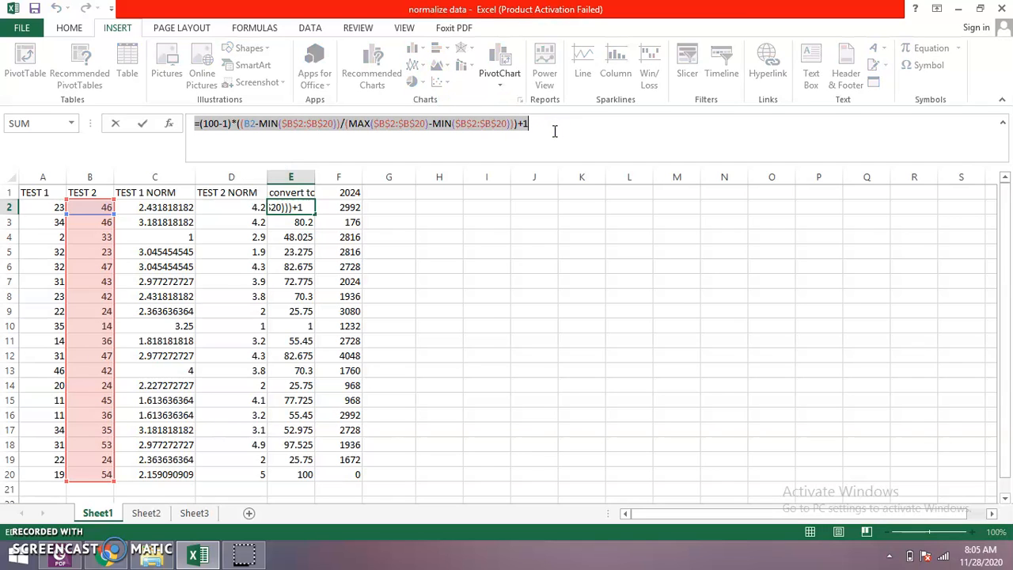
pyautogui.click(380, 207)
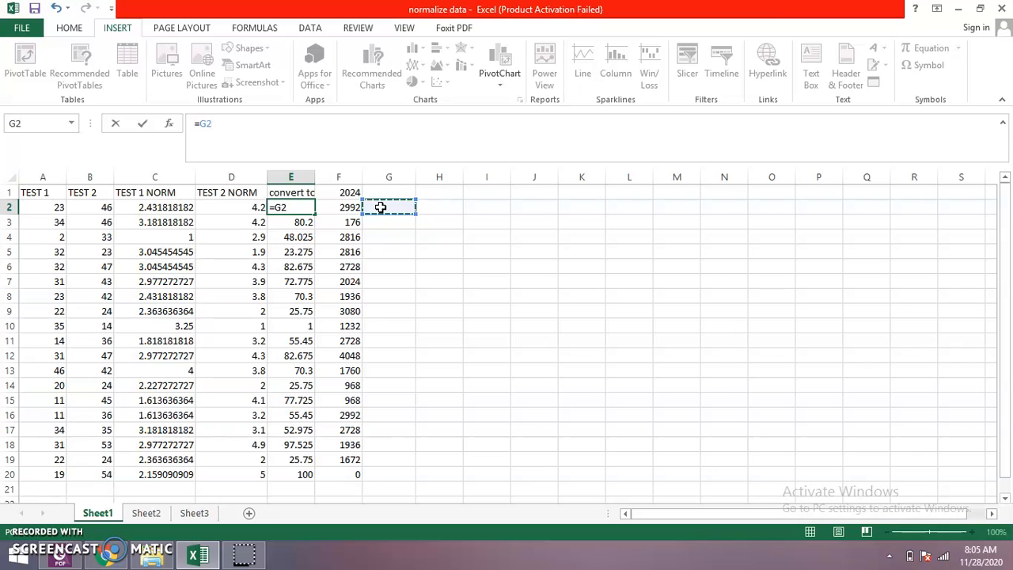
pyautogui.hotkey('ctrl', 'v')
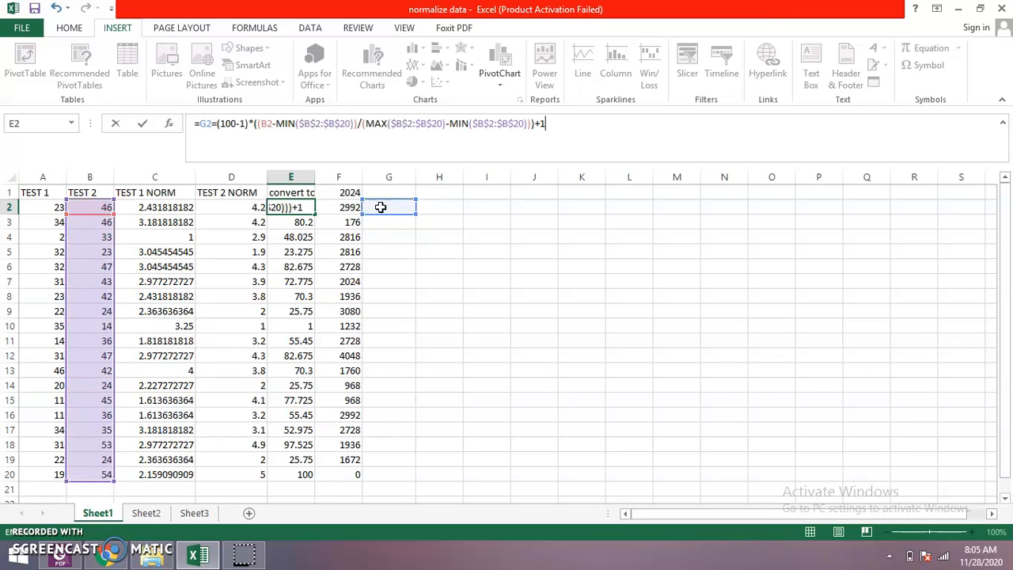
# - In the E2 scaling formula, try changing the score reference to A2 and the first MIN range to $A$2:$A$20
pyautogui.click(273, 124)
pyautogui.press('BackSpace')
pyautogui.press('BackSpace')
pyautogui.write('A')
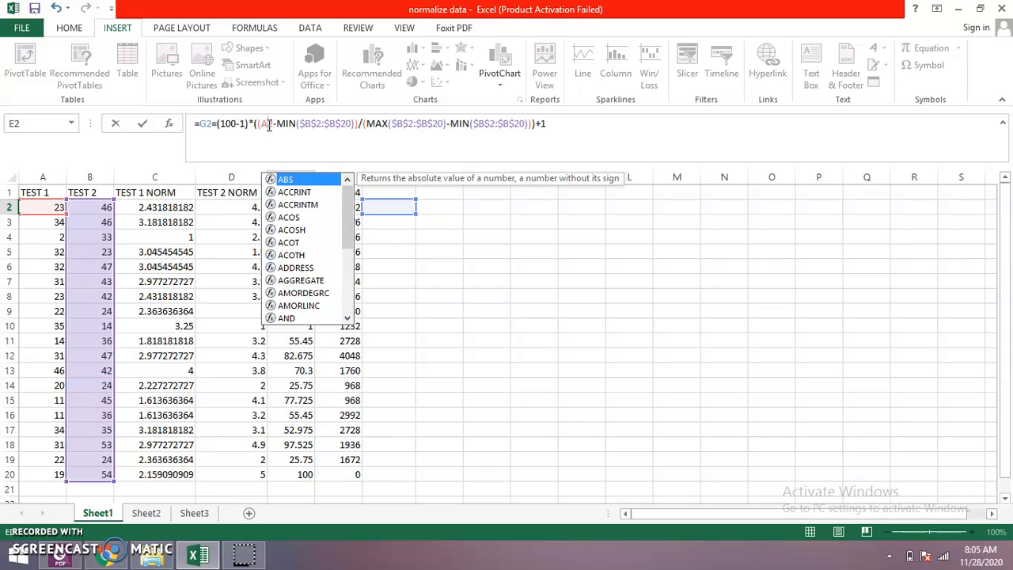
pyautogui.press('Right')
pyautogui.press('Right')
pyautogui.press('Right')
pyautogui.press('Right')
pyautogui.press('Right')
pyautogui.press('Right')
pyautogui.press('Right')
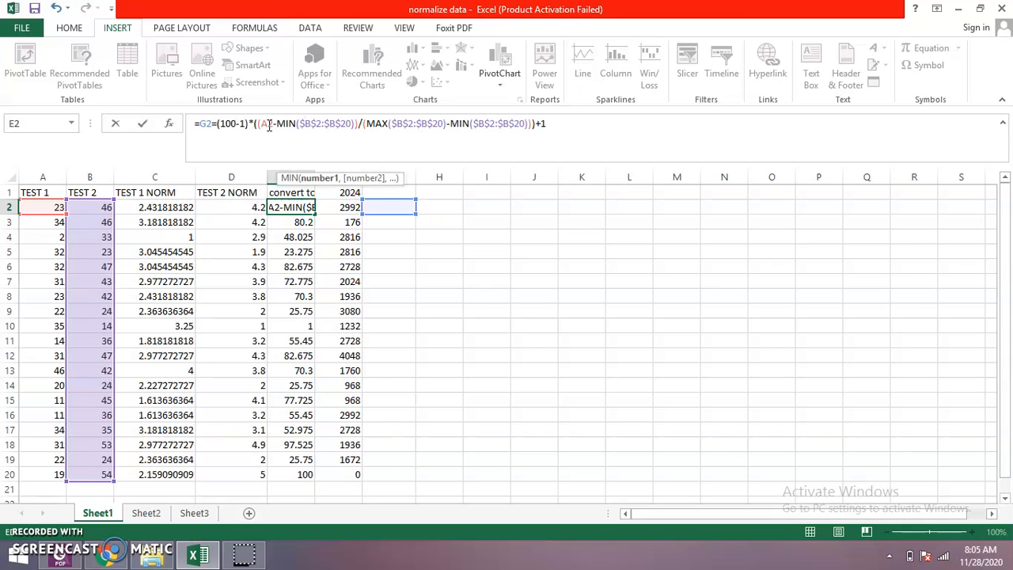
pyautogui.press('Delete')
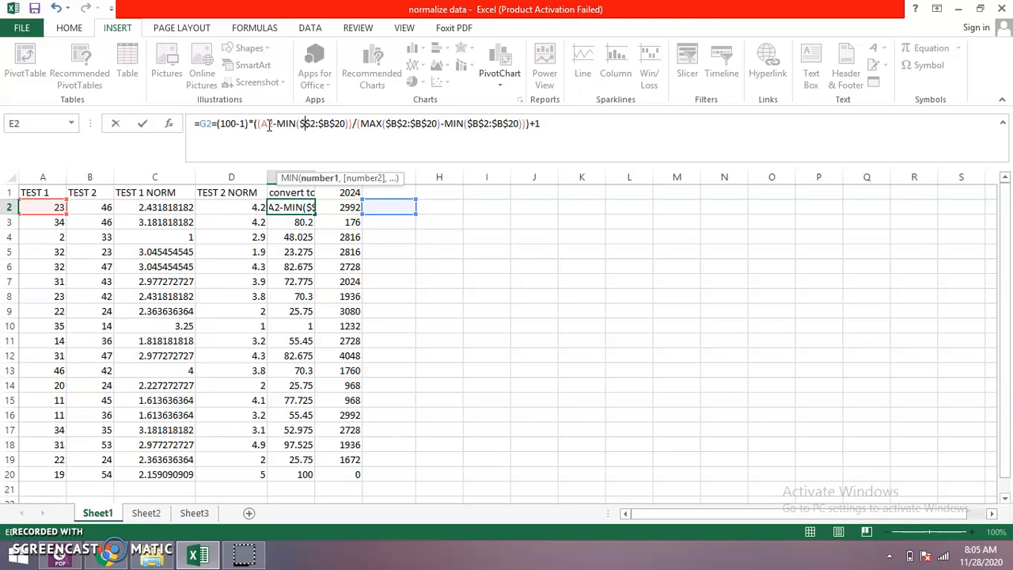
pyautogui.write('A')
pyautogui.press('Right')
pyautogui.press('Right')
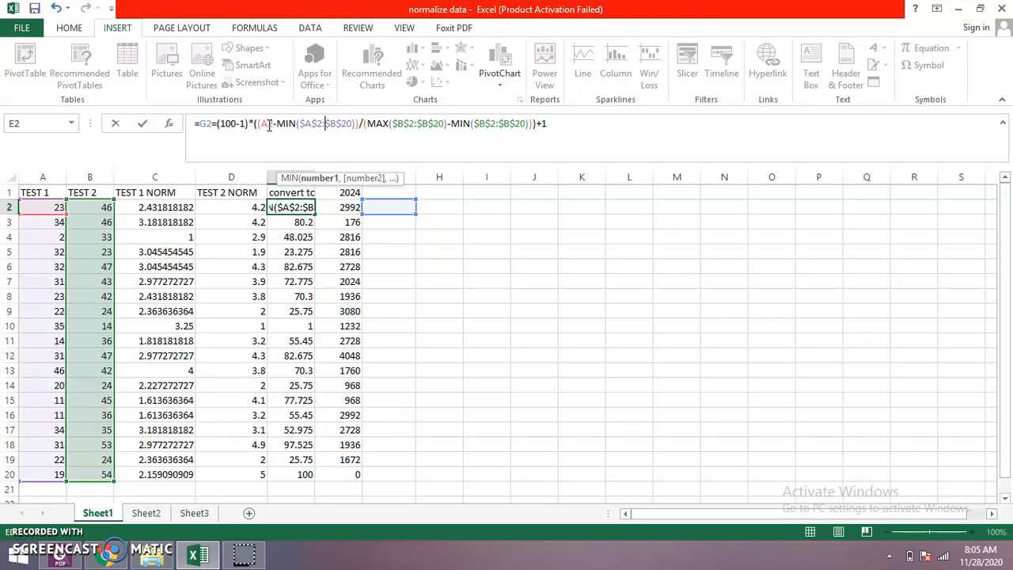
pyautogui.press('Delete')
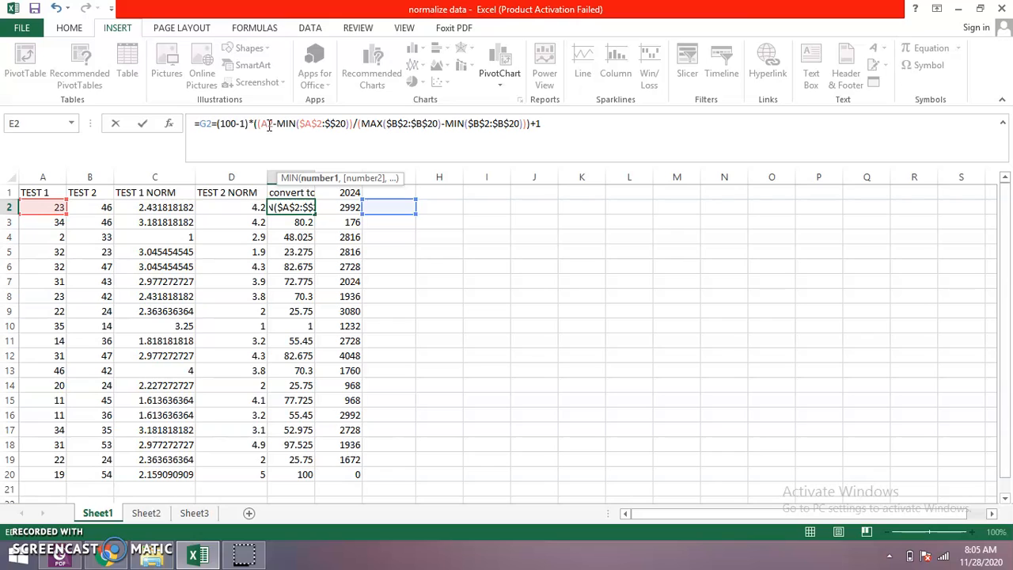
pyautogui.write('A')
# - Try changing the MAX range in the E2 formula to $A$2:$A$20
pyautogui.press('Right')
pyautogui.press('Right')
pyautogui.press('Right')
pyautogui.press('Right')
pyautogui.press('Right')
pyautogui.press('Right')
pyautogui.press('Right')
pyautogui.press('Right')
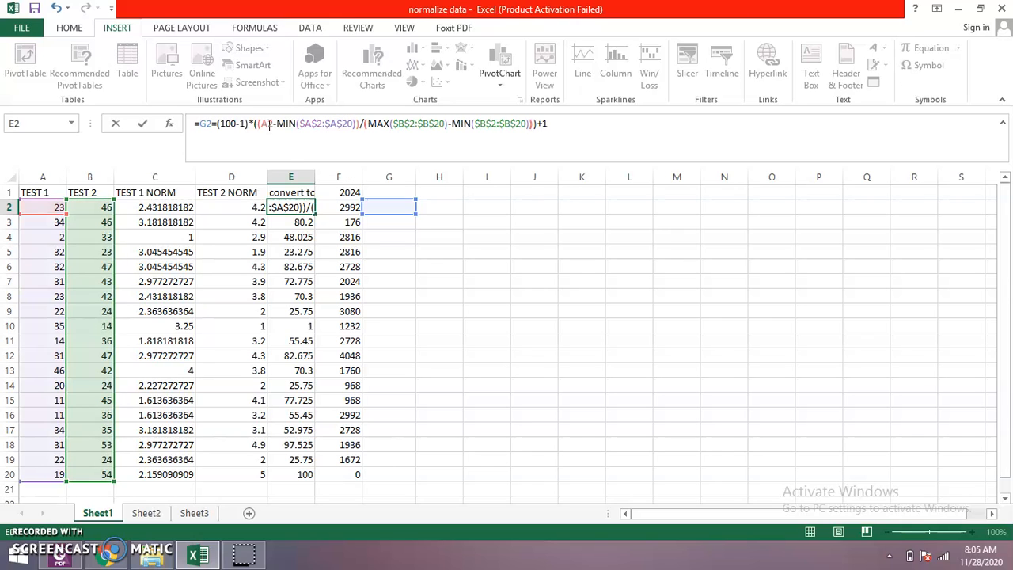
pyautogui.press('Right')
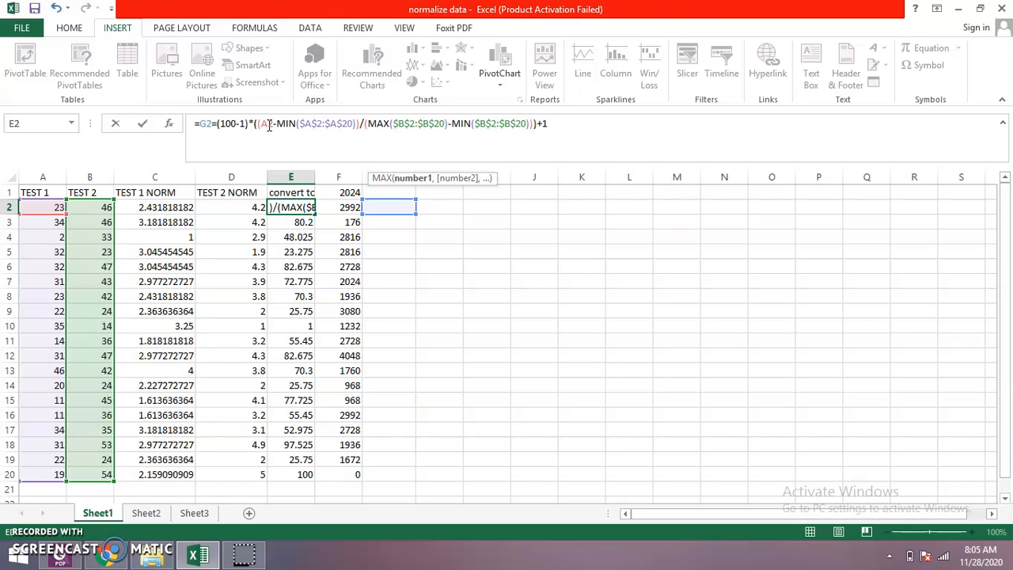
pyautogui.press('Right')
pyautogui.press('Right')
pyautogui.press('BackSpace')
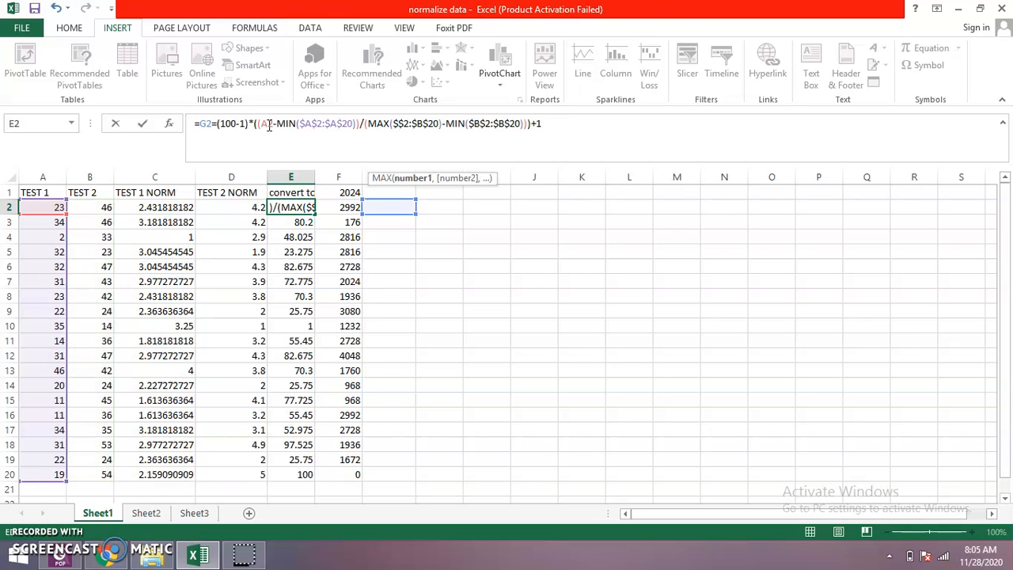
pyautogui.write('A')
pyautogui.press('Right')
pyautogui.press('Right')
# - Try changing the last MIN range in the E2 formula to $A$2:$A$20, and commit the formula
pyautogui.press('Right')
pyautogui.press('Right')
pyautogui.press('BackSpace')
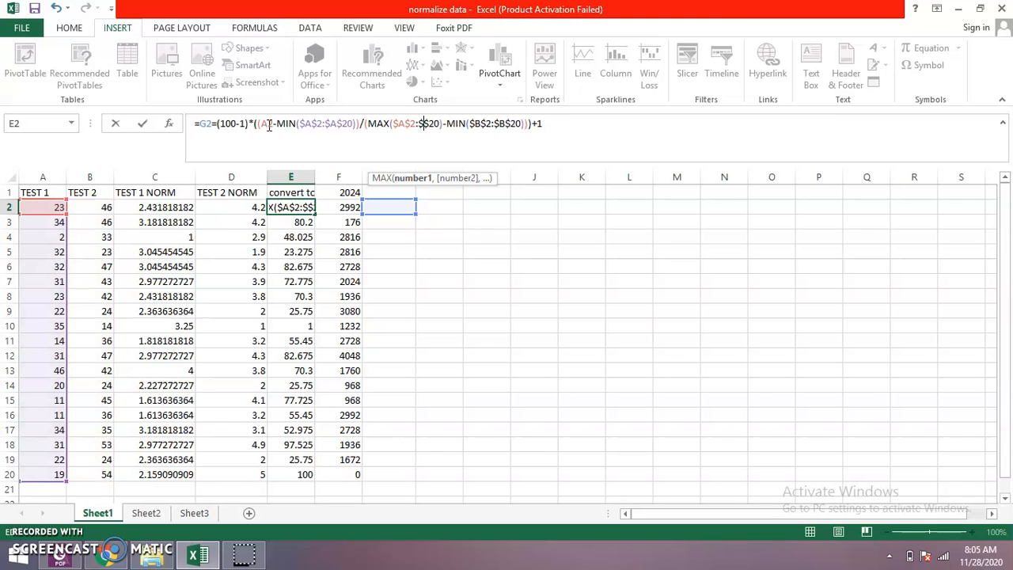
pyautogui.write('A')
pyautogui.press('Right')
pyautogui.press('Right')
pyautogui.press('Right')
pyautogui.press('Right')
pyautogui.press('Right')
pyautogui.press('Right')
pyautogui.press('Right')
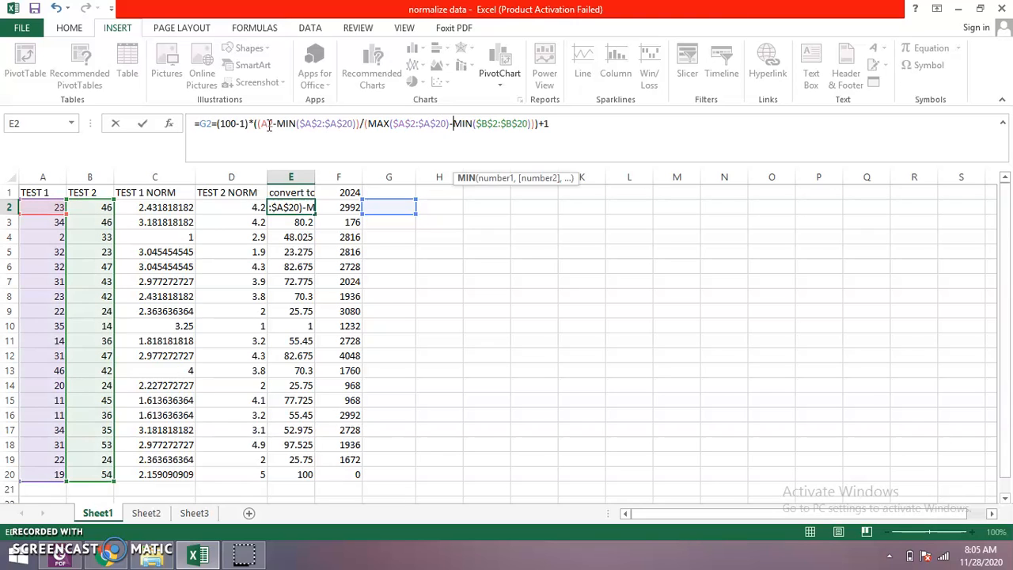
pyautogui.press('Right')
pyautogui.press('Right')
pyautogui.press('BackSpace')
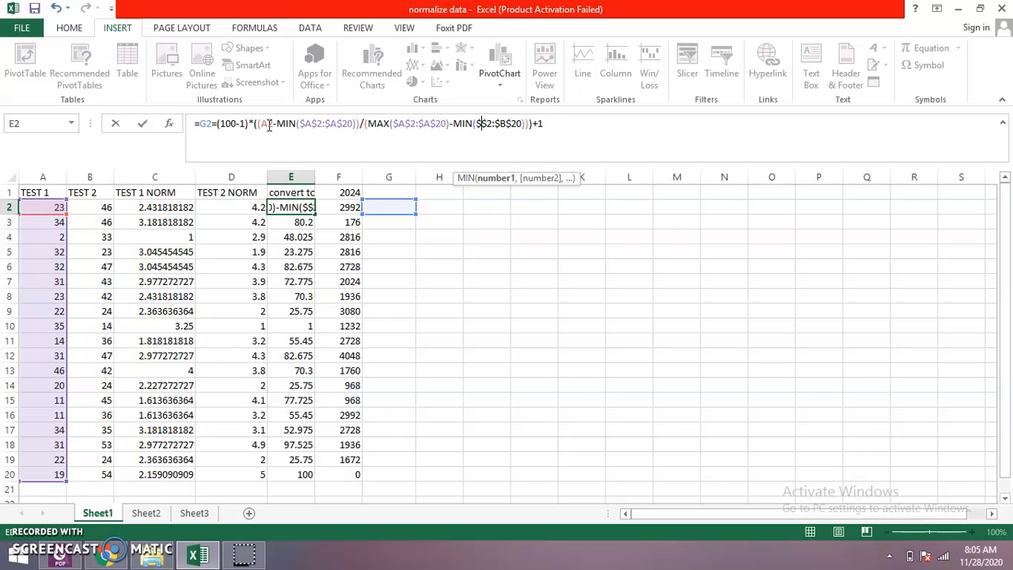
pyautogui.write('A')
pyautogui.press('Right')
pyautogui.press('Delete')
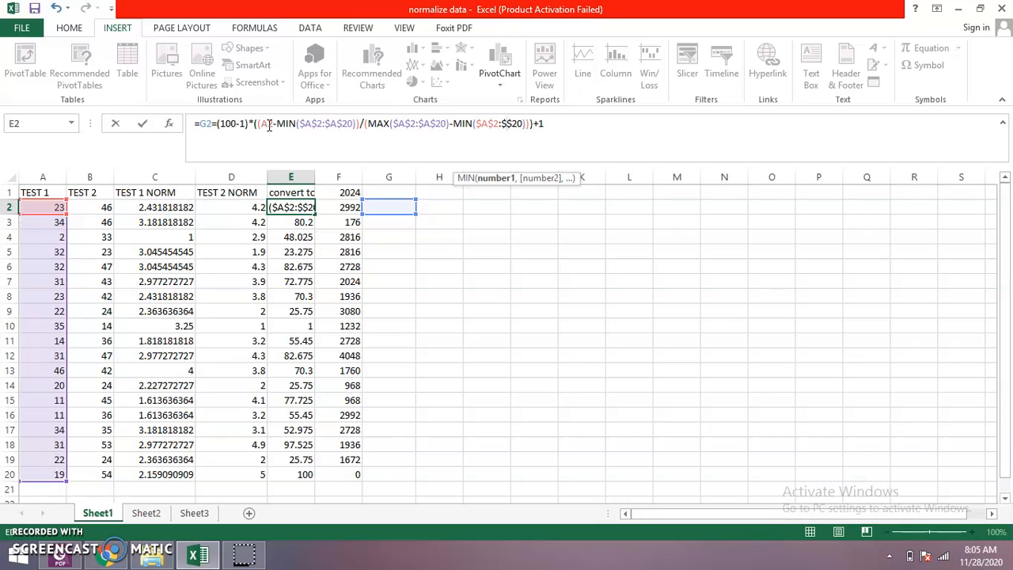
pyautogui.write('A')
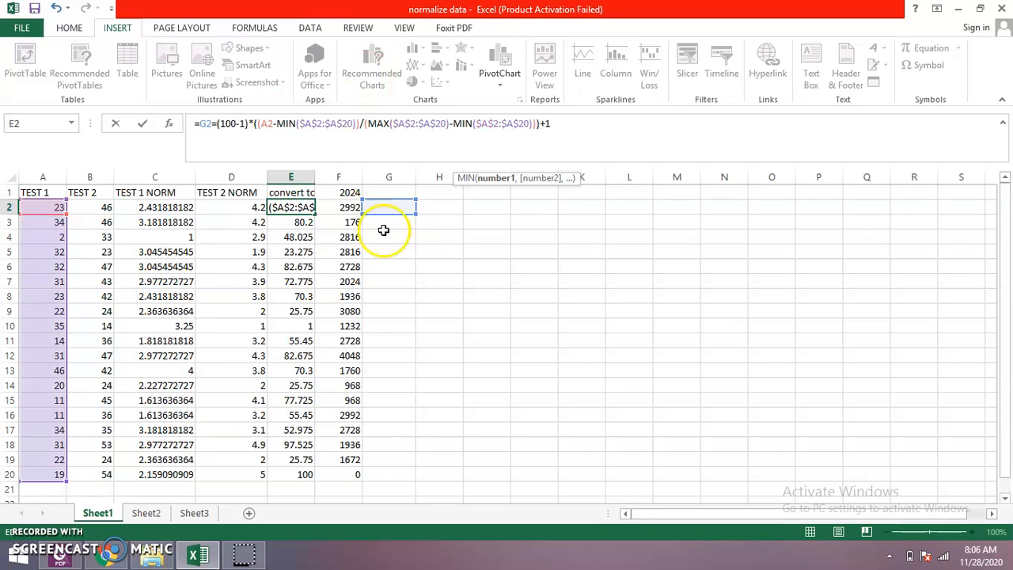
pyautogui.click(391, 224)
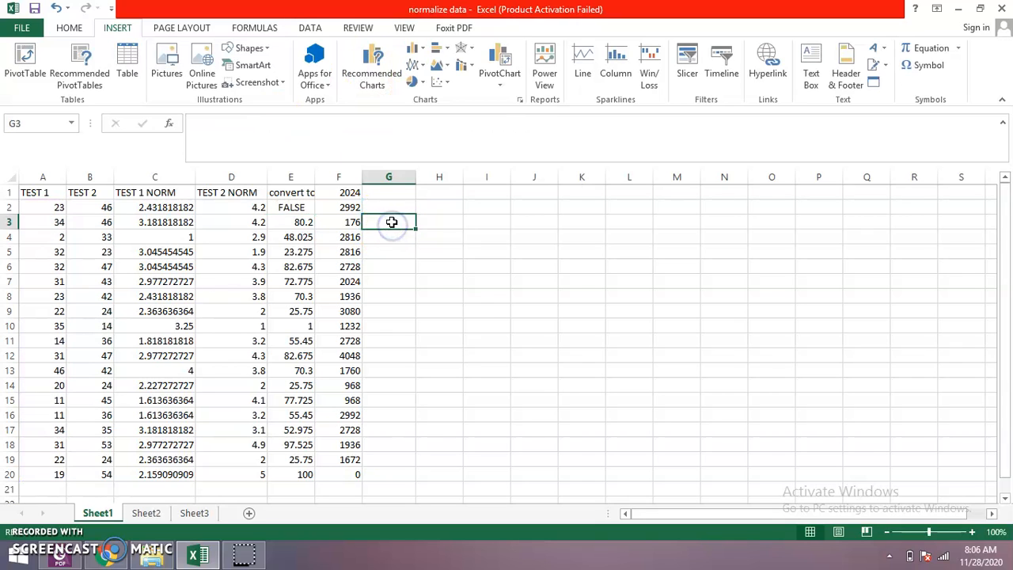
pyautogui.click(391, 206)
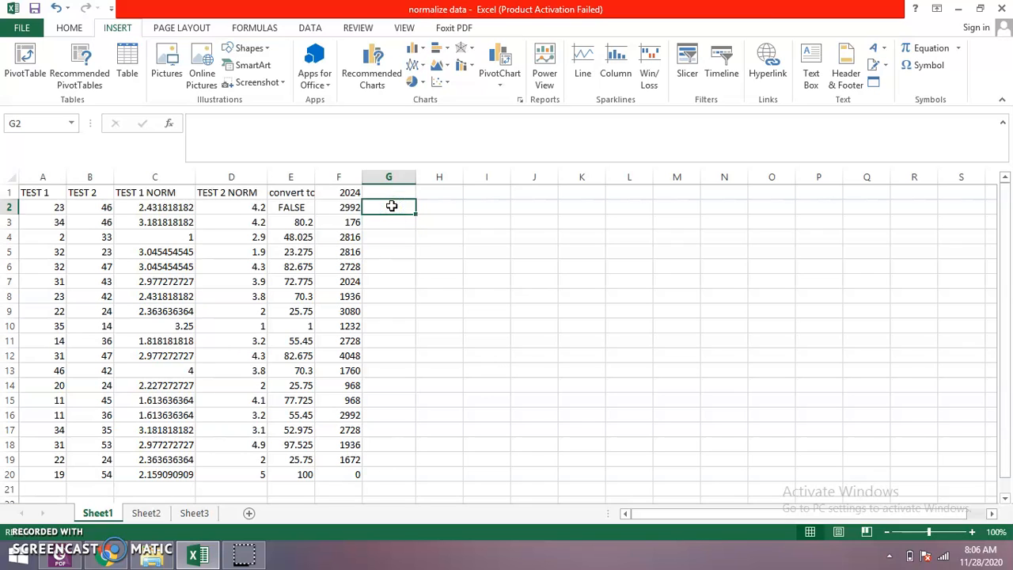
# - Undo the last formula change in E2 and examine the complete 100-point scaling formula
pyautogui.hotkey('ctrl', 'z')
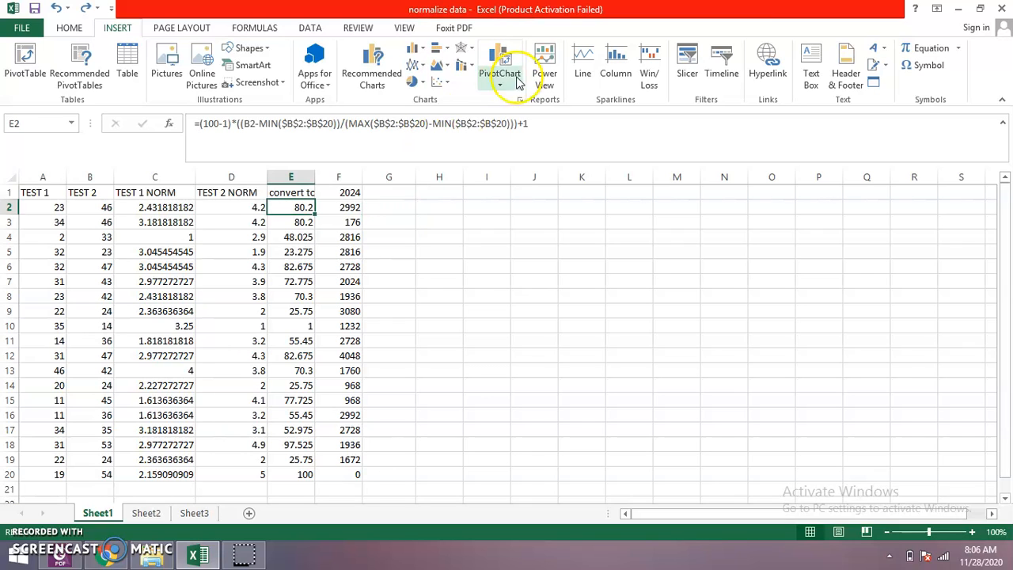
pyautogui.click(499, 127)
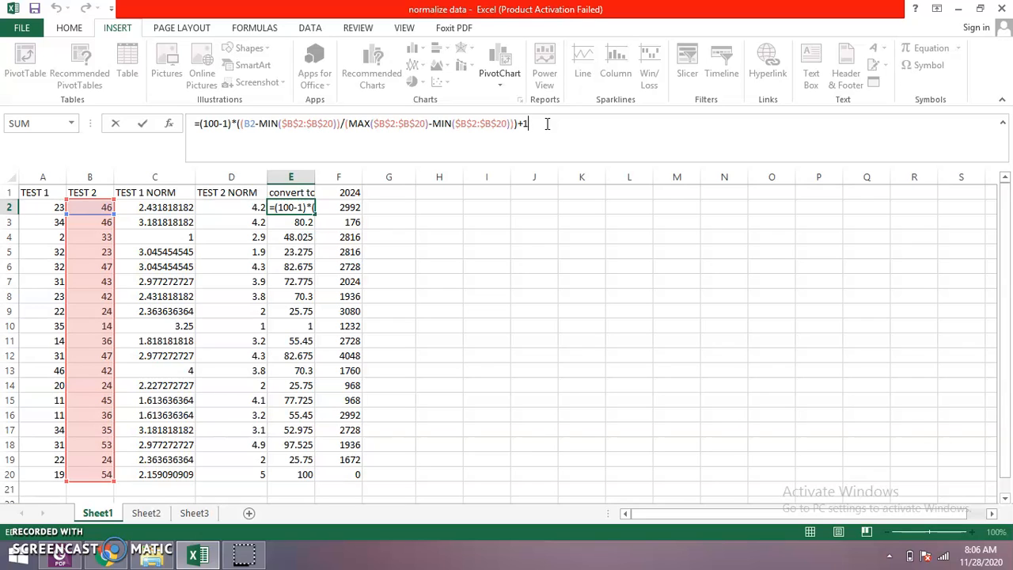
pyautogui.moveTo(525, 123); pyautogui.dragTo(192, 120)
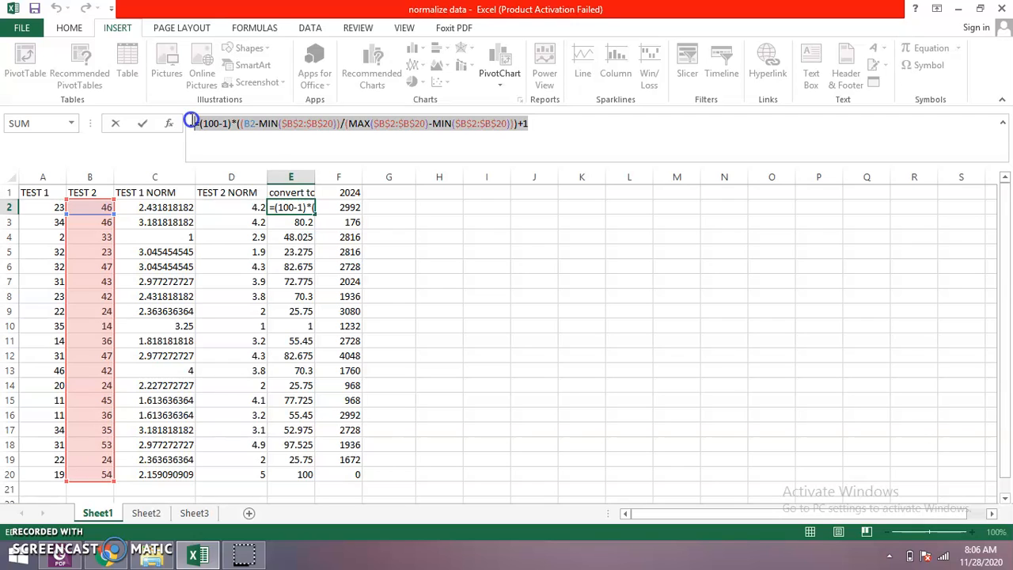
pyautogui.click(256, 149)
pyautogui.click(254, 122)
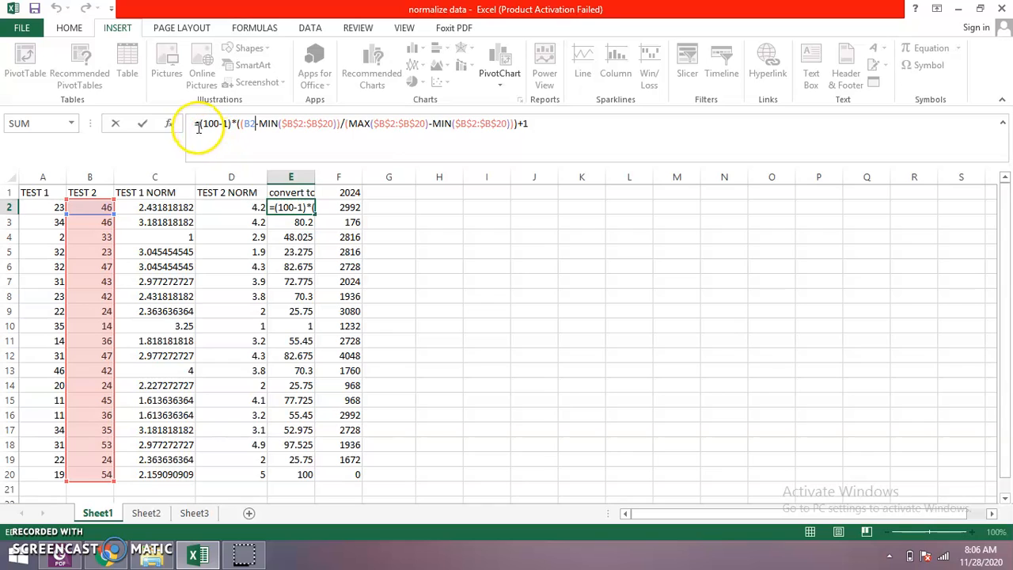
pyautogui.click(393, 208)
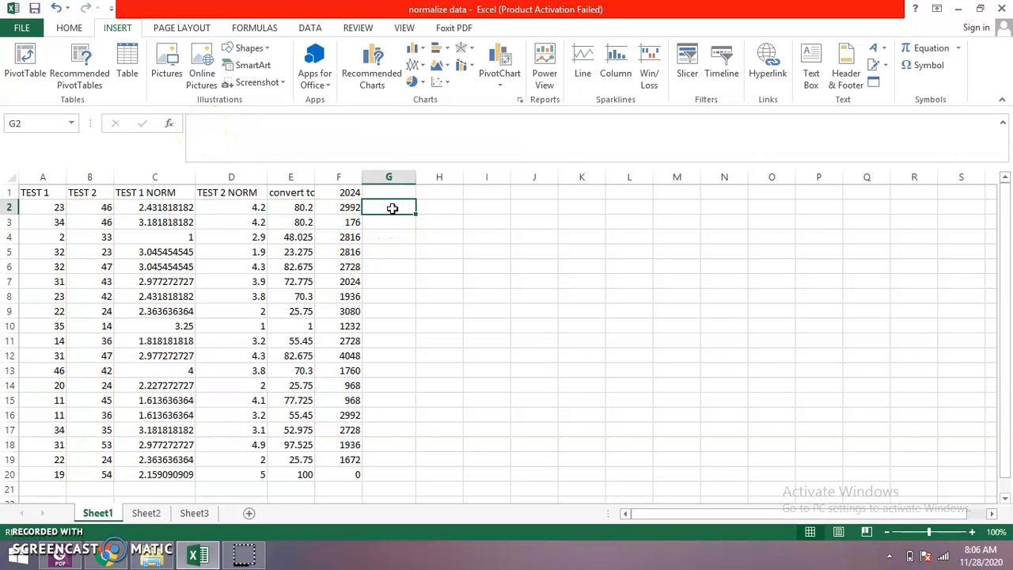
# - Select the whole 100-point scaling formula in E2 again and try to paste it into G2
pyautogui.press('Left')
pyautogui.press('Left')
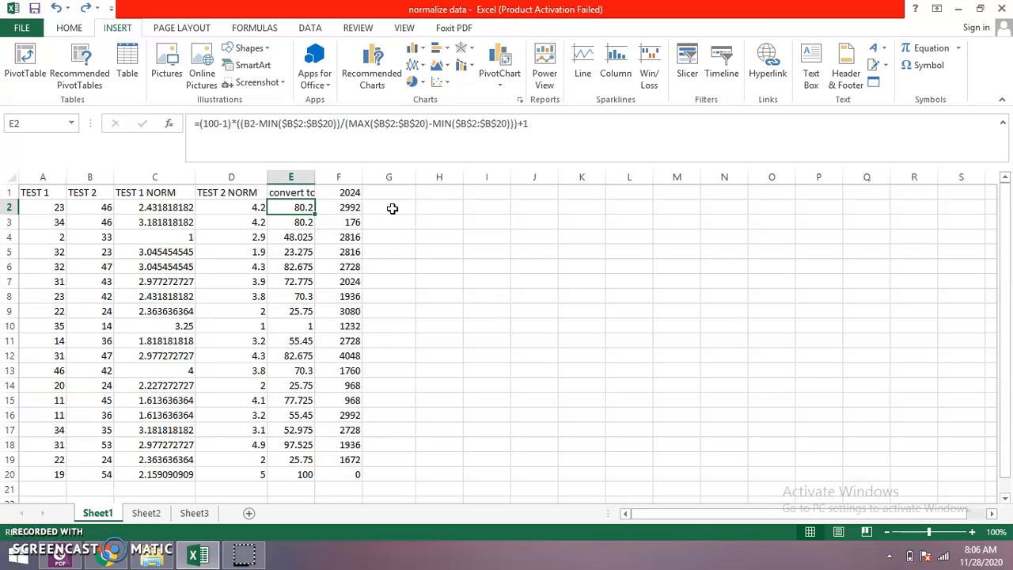
pyautogui.click(194, 123)
pyautogui.moveTo(194, 123); pyautogui.dragTo(556, 128)
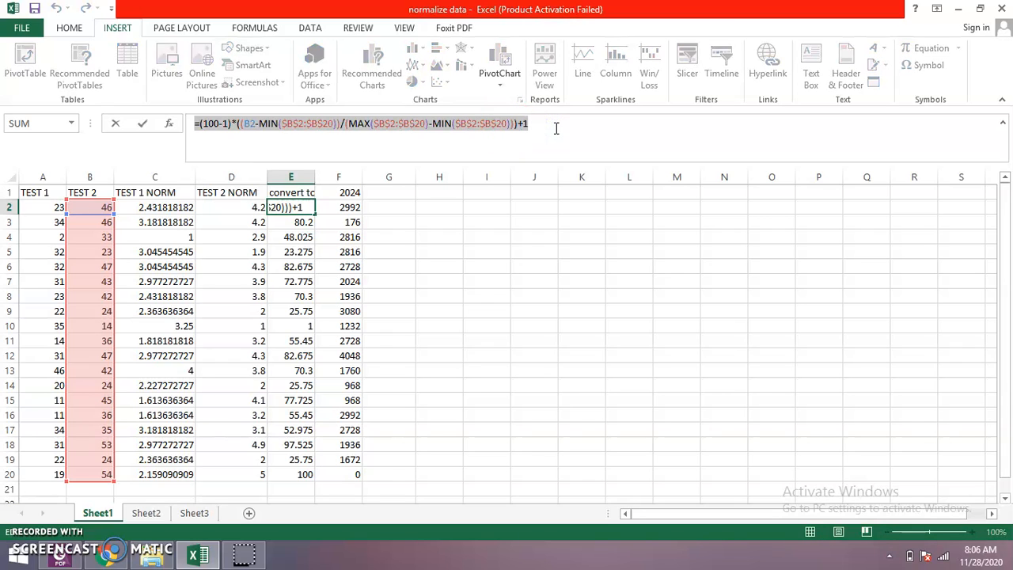
pyautogui.click(404, 206)
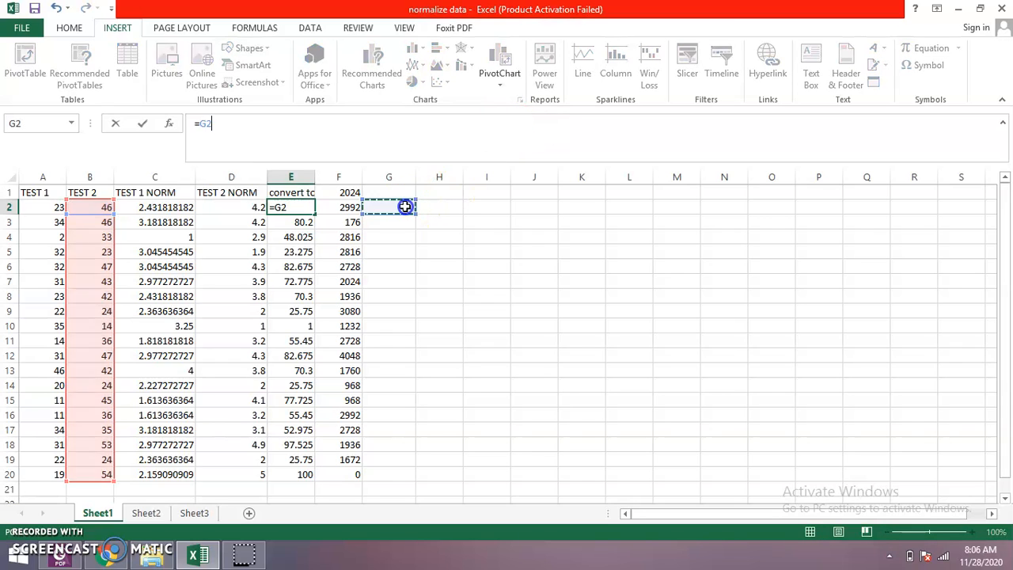
pyautogui.hotkey('ctrl', 'v')
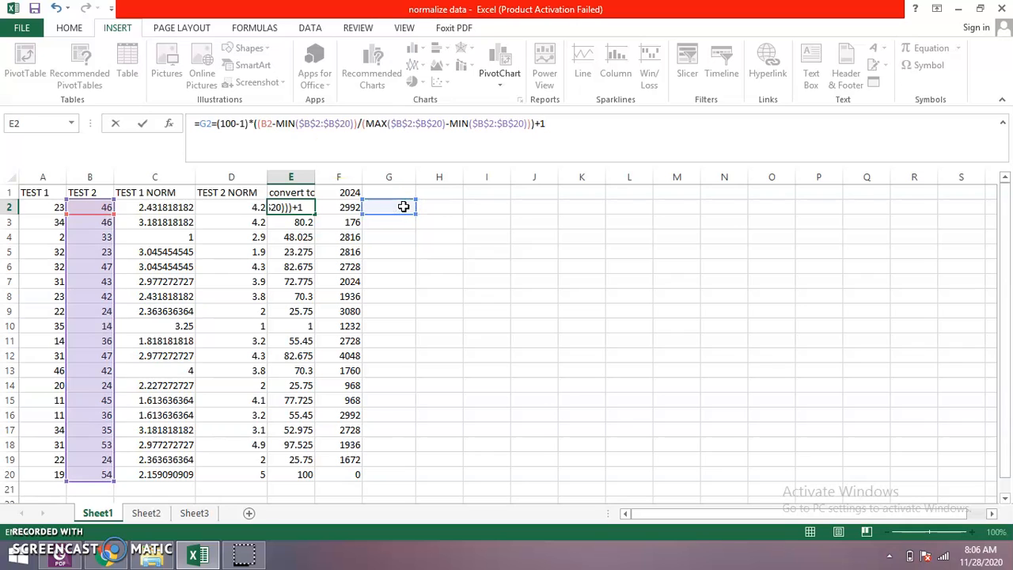
# - Check the score reference in the pasted formula against the TEST 1 NORM formula in C3
pyautogui.click(266, 123)
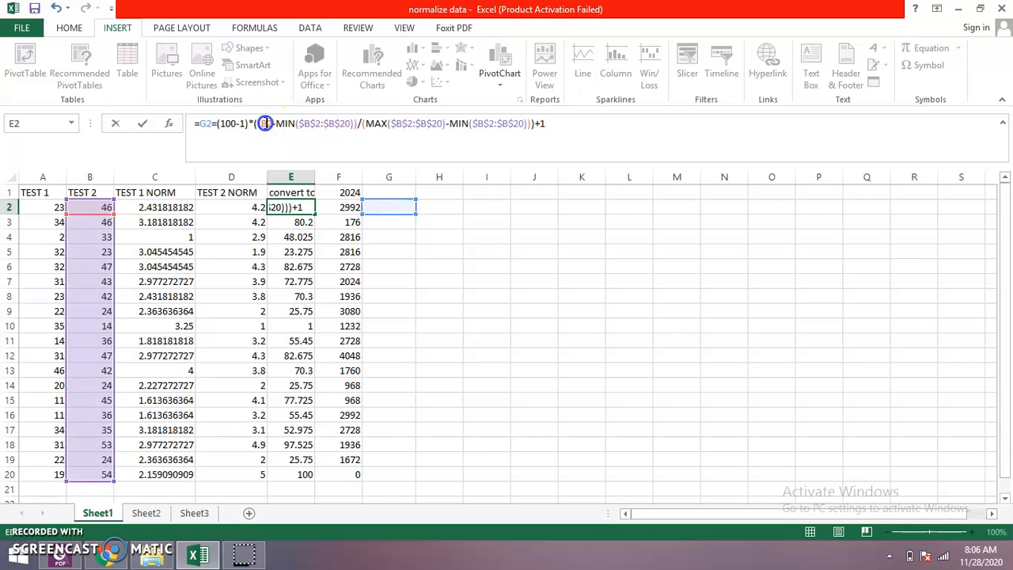
pyautogui.click(170, 221)
pyautogui.click(250, 123)
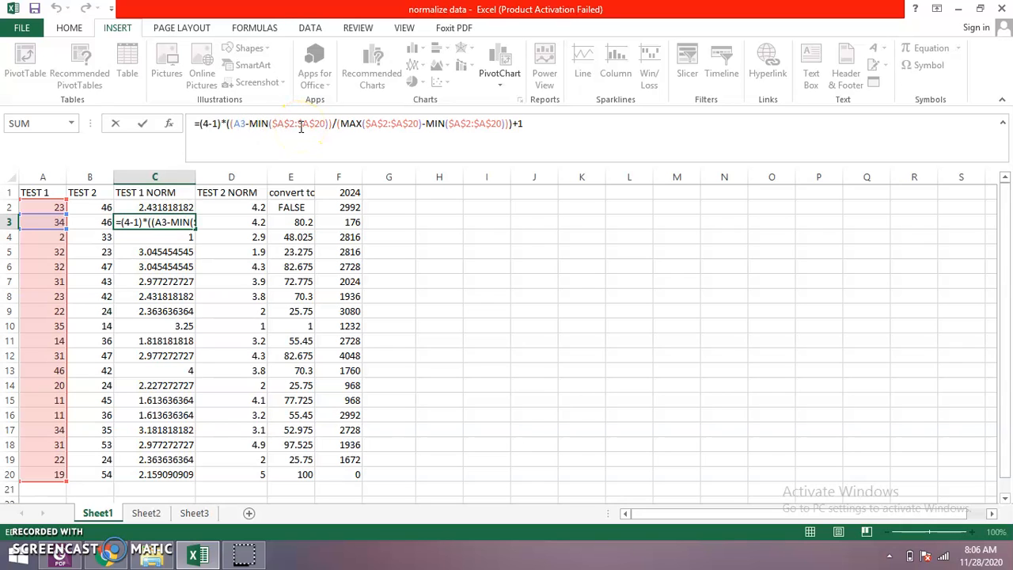
pyautogui.click(474, 250)
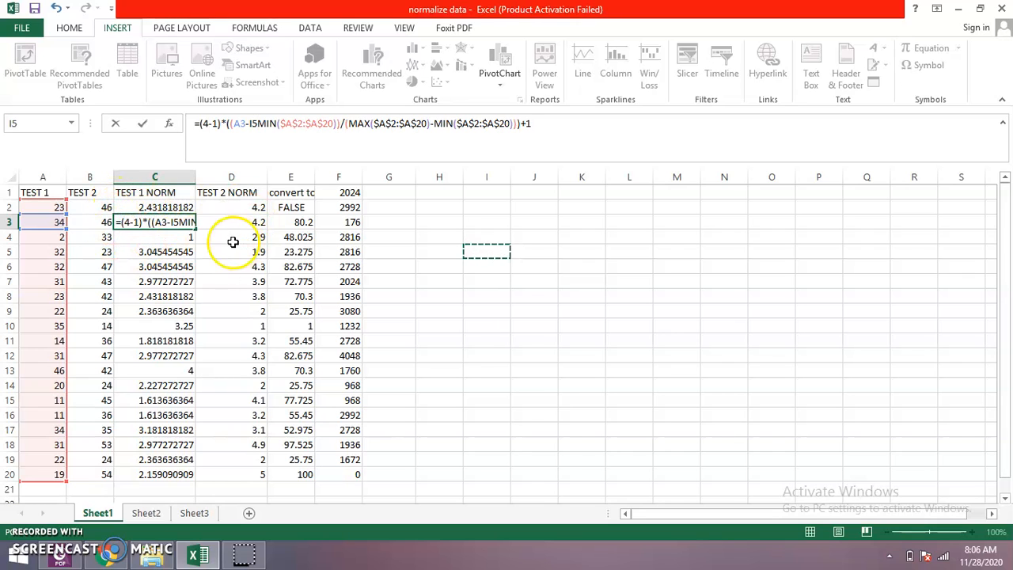
pyautogui.press('BackSpace')
pyautogui.press('BackSpace')
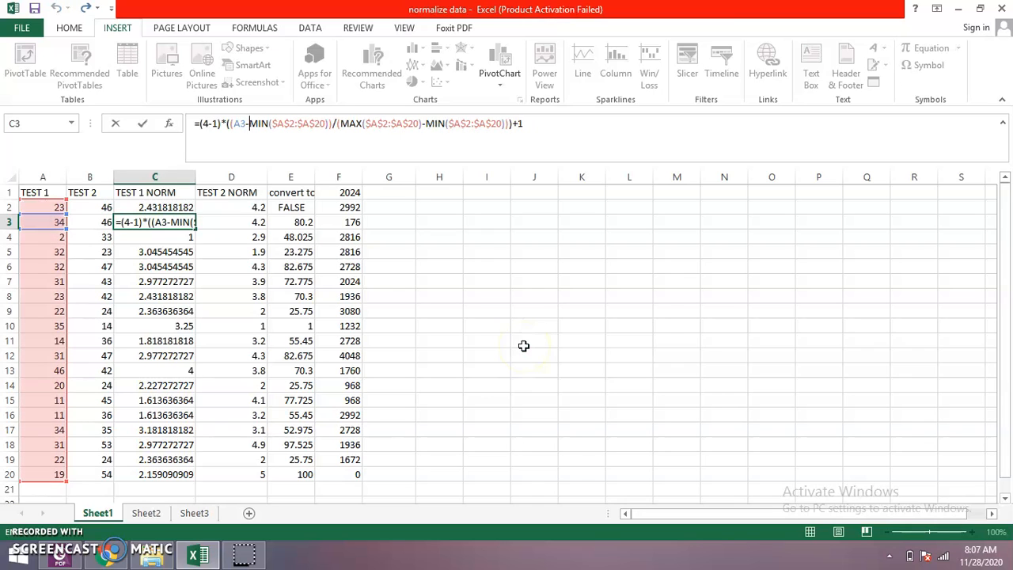
pyautogui.click(523, 346)
pyautogui.press('BackSpace')
pyautogui.press('BackSpace')
pyautogui.press('BackSpace')
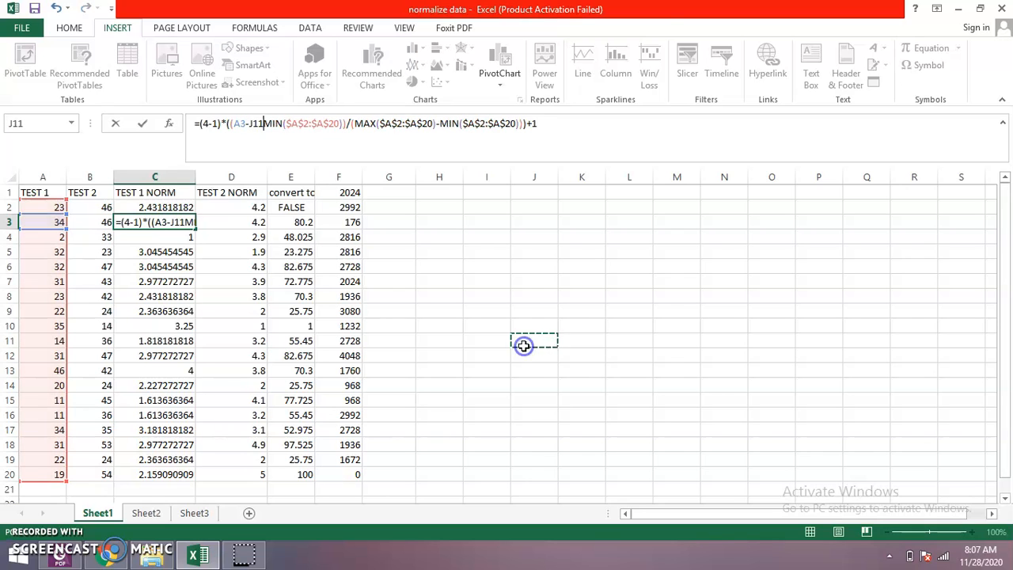
pyautogui.click(643, 285)
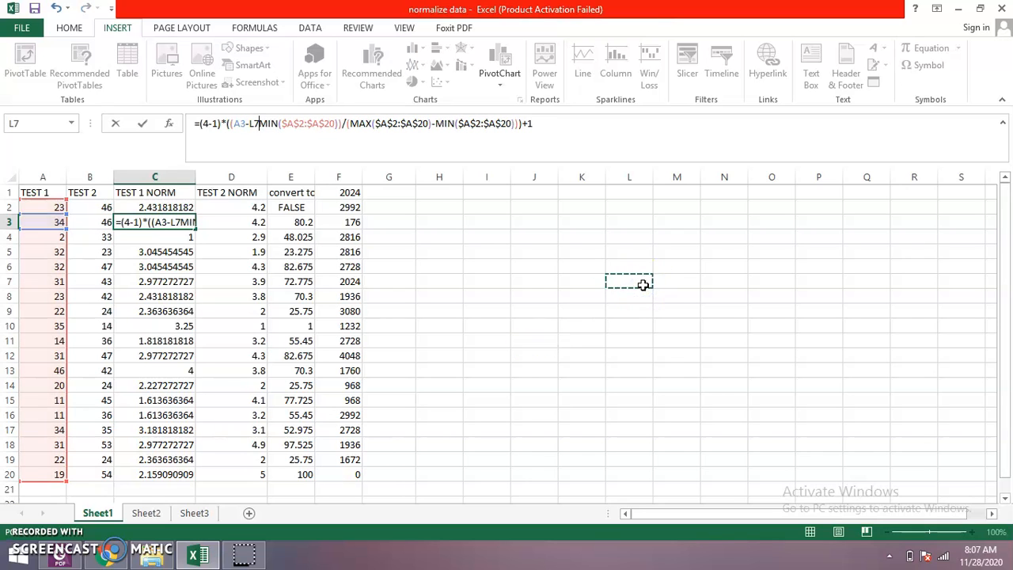
pyautogui.hotkey('ctrl', 'z')
pyautogui.click(438, 149)
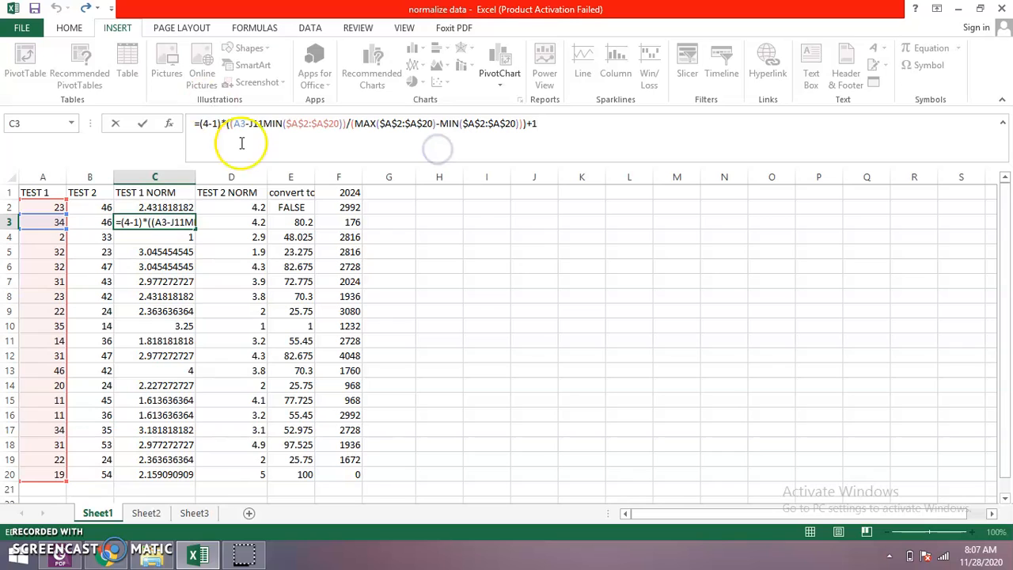
pyautogui.click(194, 125)
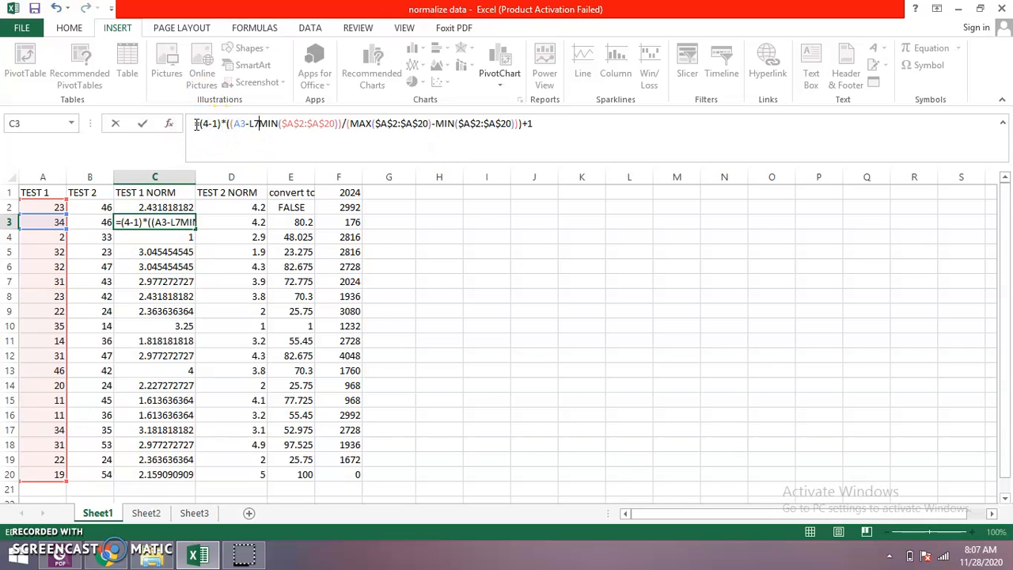
pyautogui.click(765, 307)
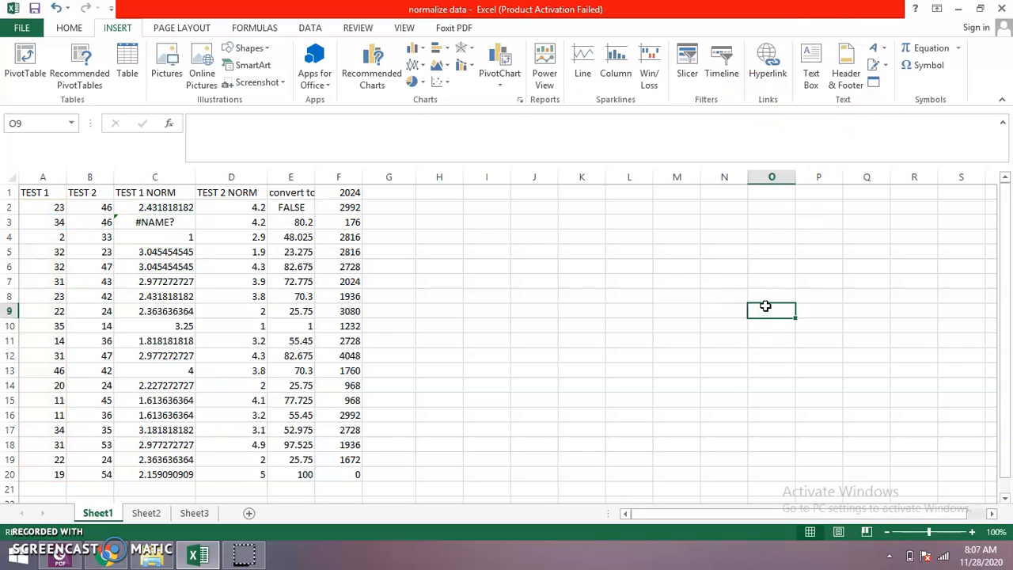
pyautogui.hotkey('ctrl', 'z')
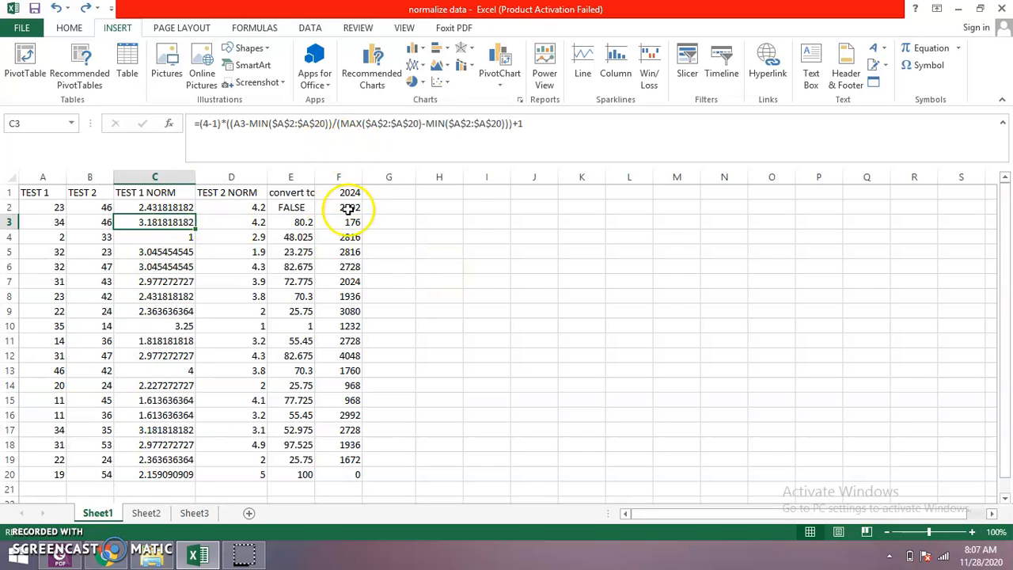
# - Check the formula in E2 of the 100-point conversion column
pyautogui.click(290, 207)
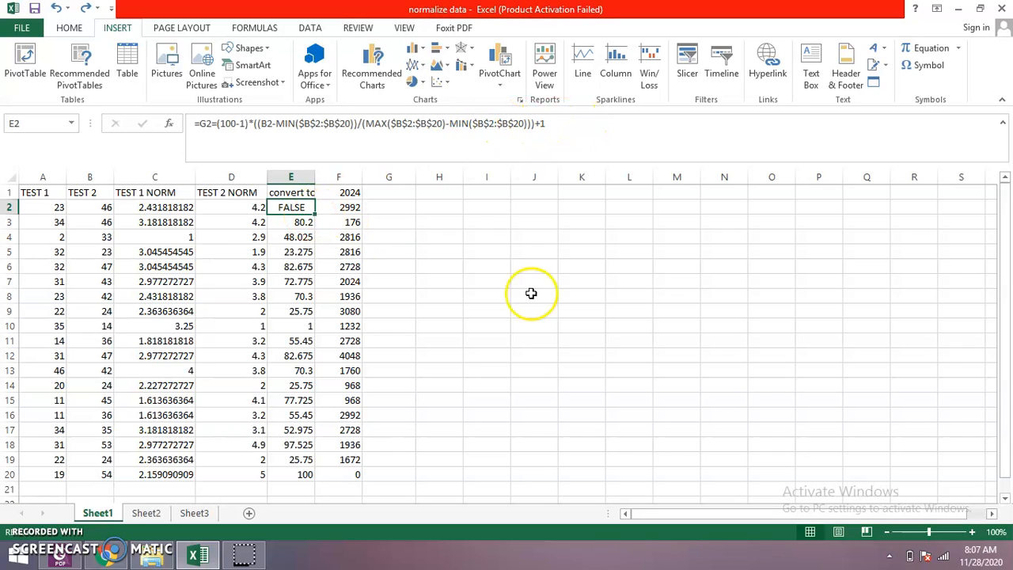
pyautogui.click(211, 122)
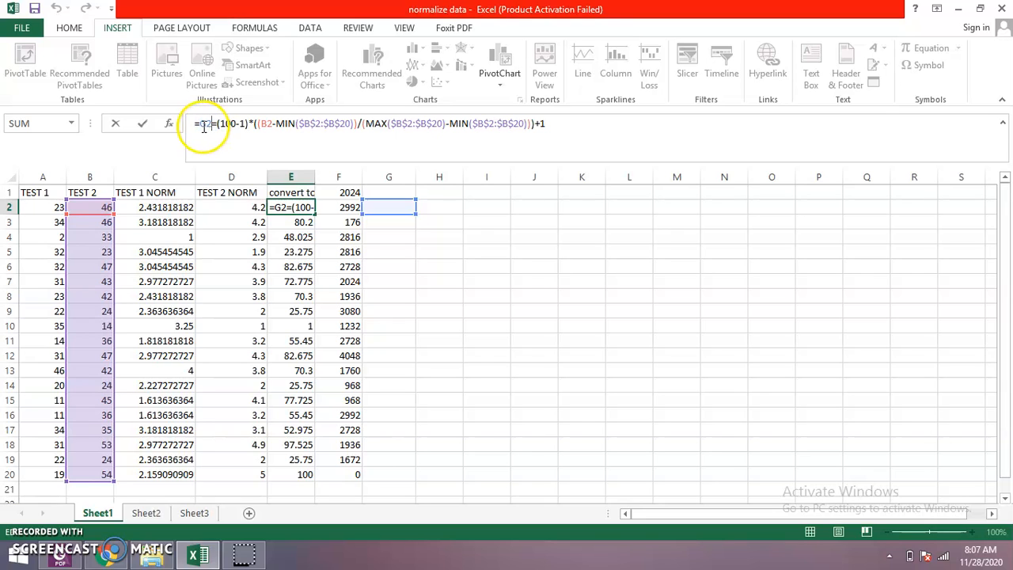
pyautogui.moveTo(200, 124); pyautogui.dragTo(367, 139)
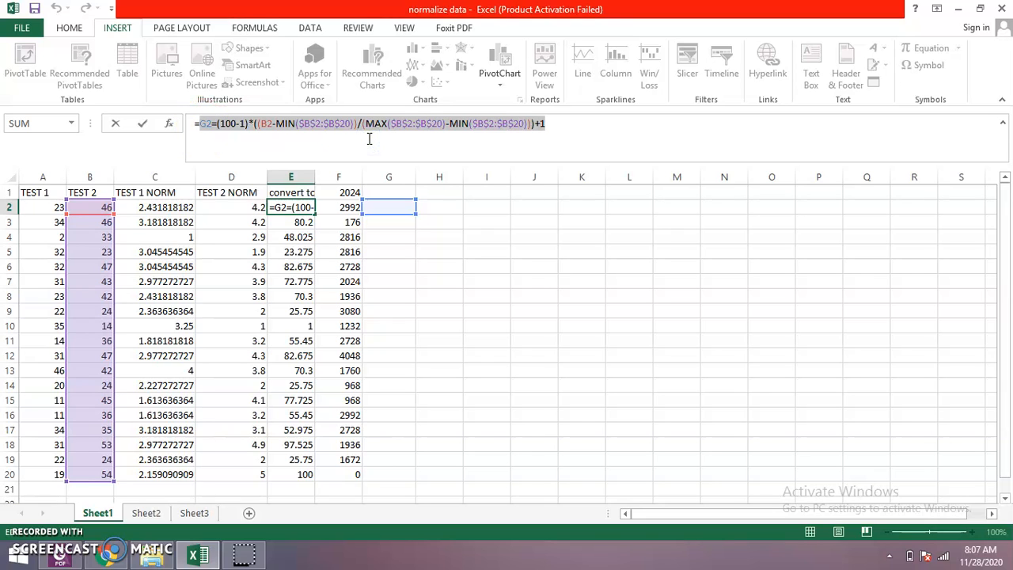
pyautogui.press('BackSpace')
pyautogui.click(506, 234)
pyautogui.click(300, 224)
pyautogui.click(296, 207)
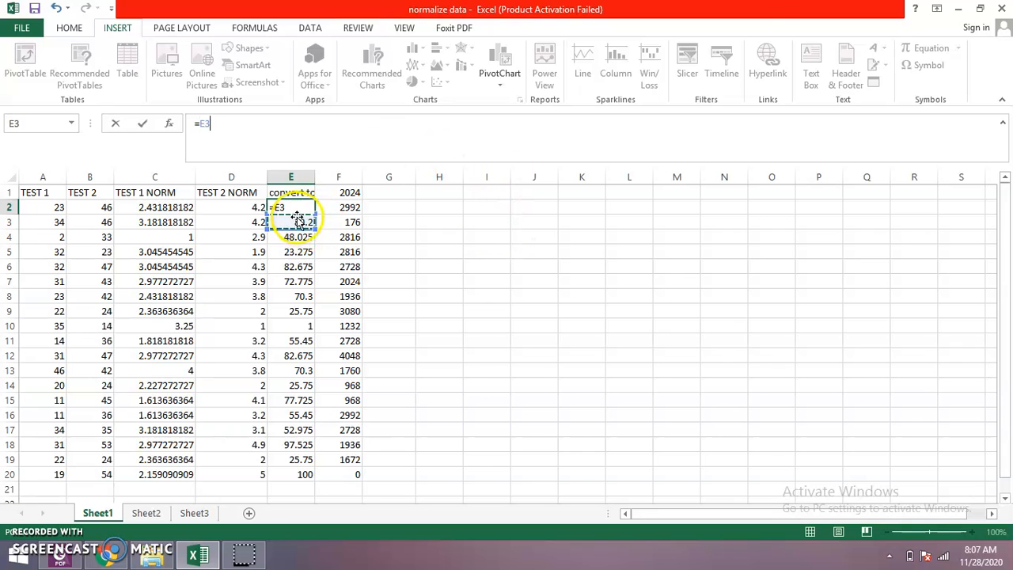
pyautogui.press('BackSpace')
pyautogui.press('BackSpace')
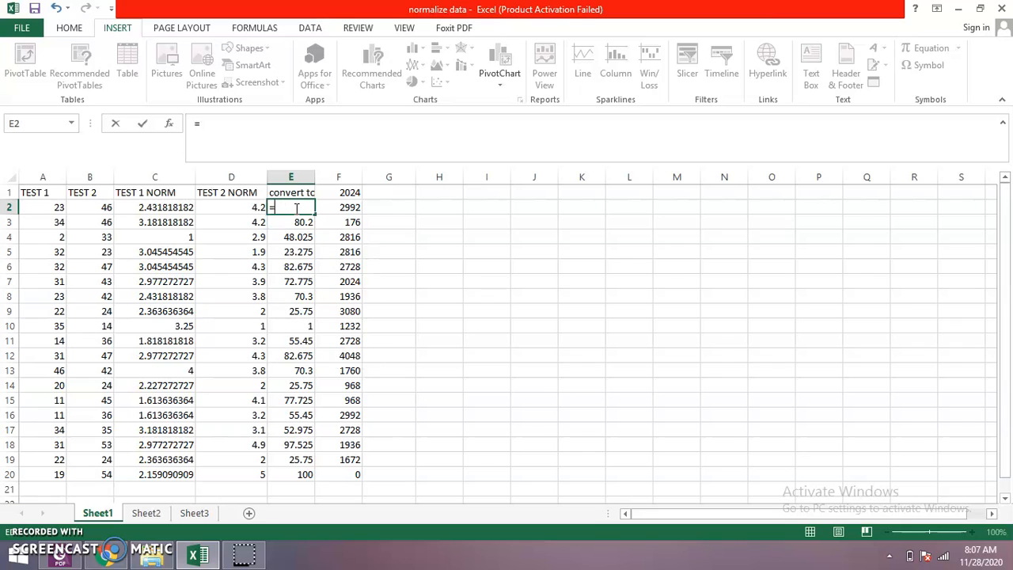
pyautogui.click(511, 313)
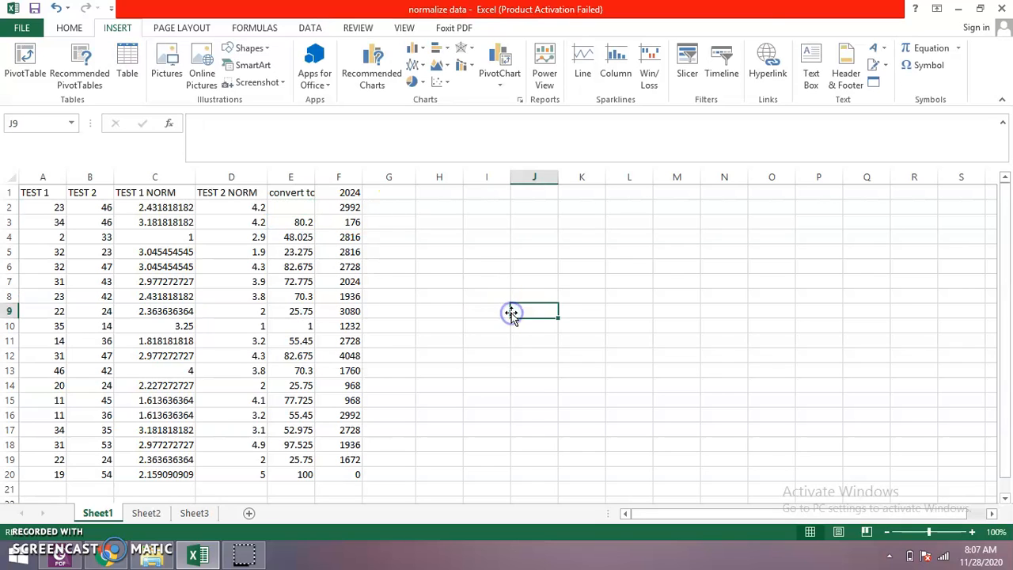
pyautogui.hotkey('ctrl', 'z')
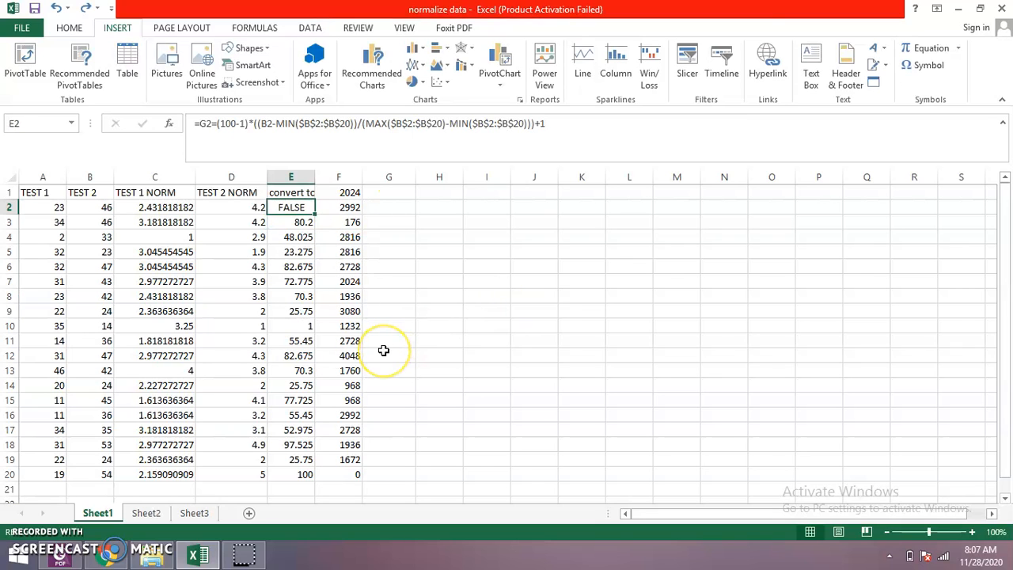
# - Undo the insertion of the G2 reference in the E2 formula and copy the whole 100-point scaling formula
pyautogui.hotkey('ctrl', 'z')
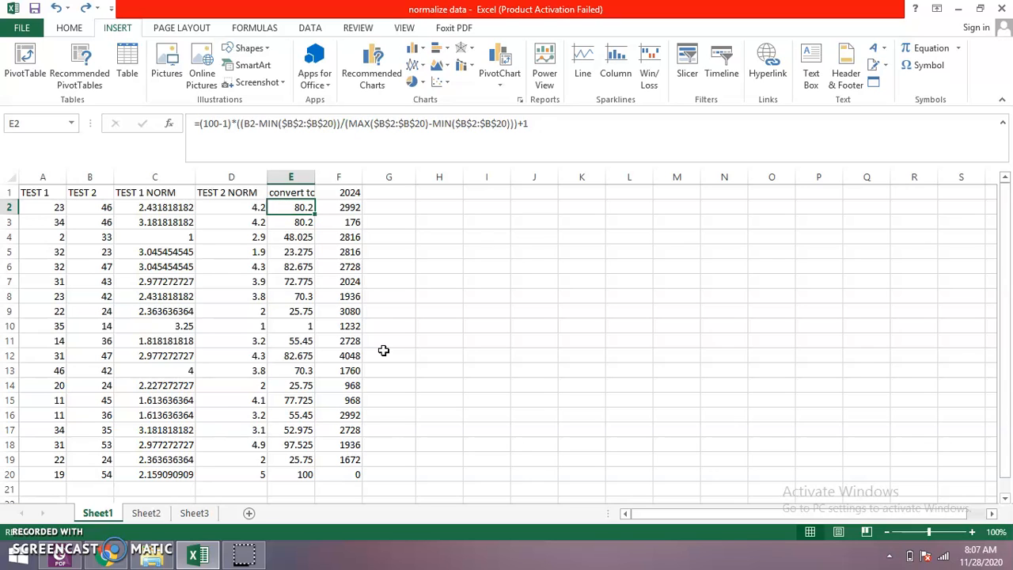
pyautogui.click(398, 211)
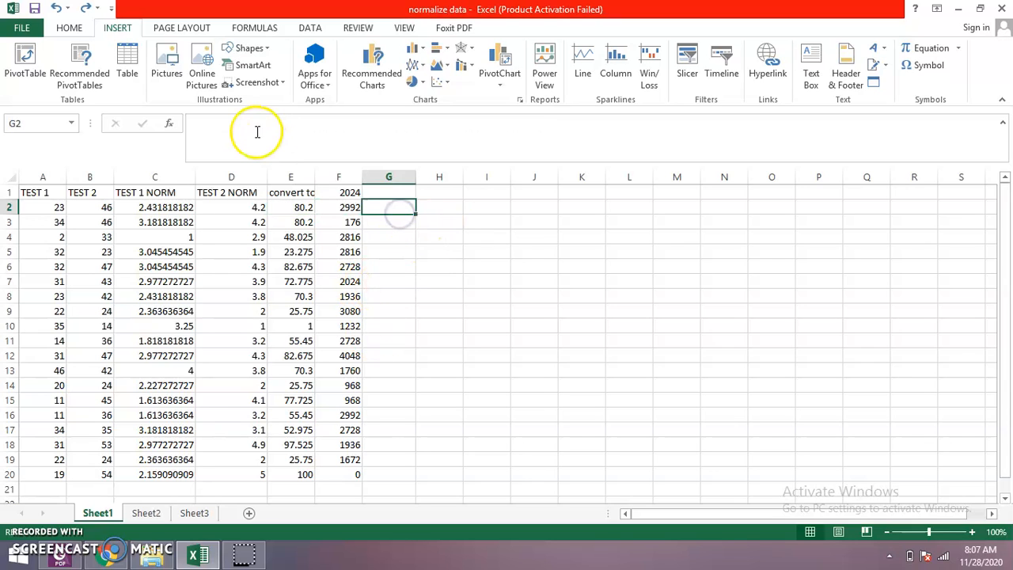
pyautogui.click(283, 208)
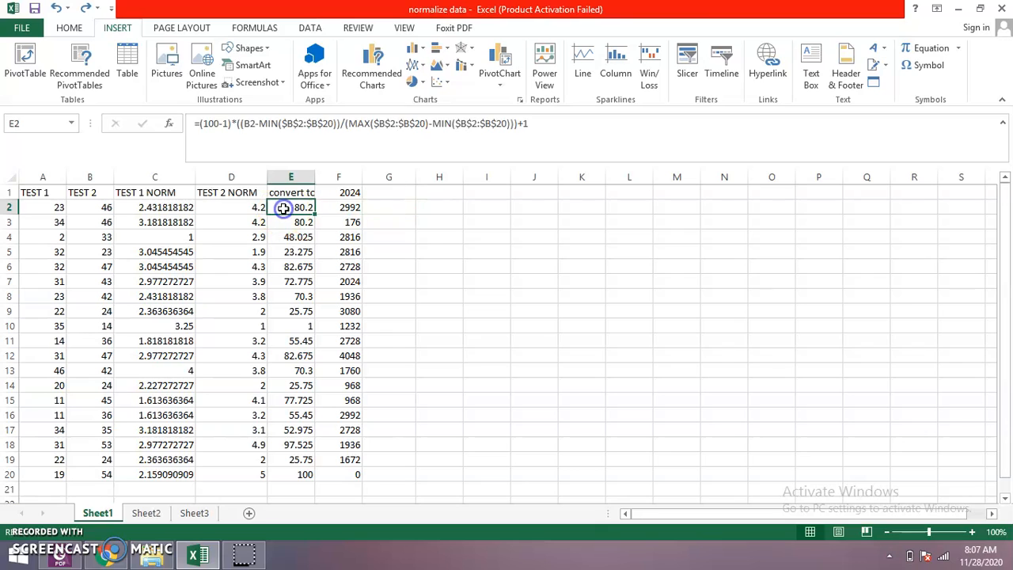
pyautogui.click(202, 139)
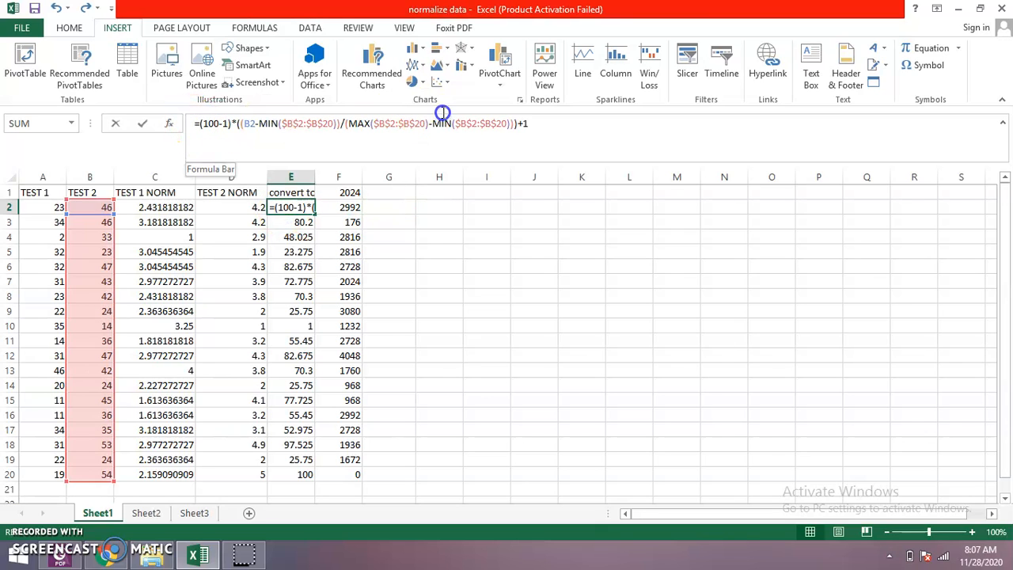
pyautogui.tripleClick(583, 140)
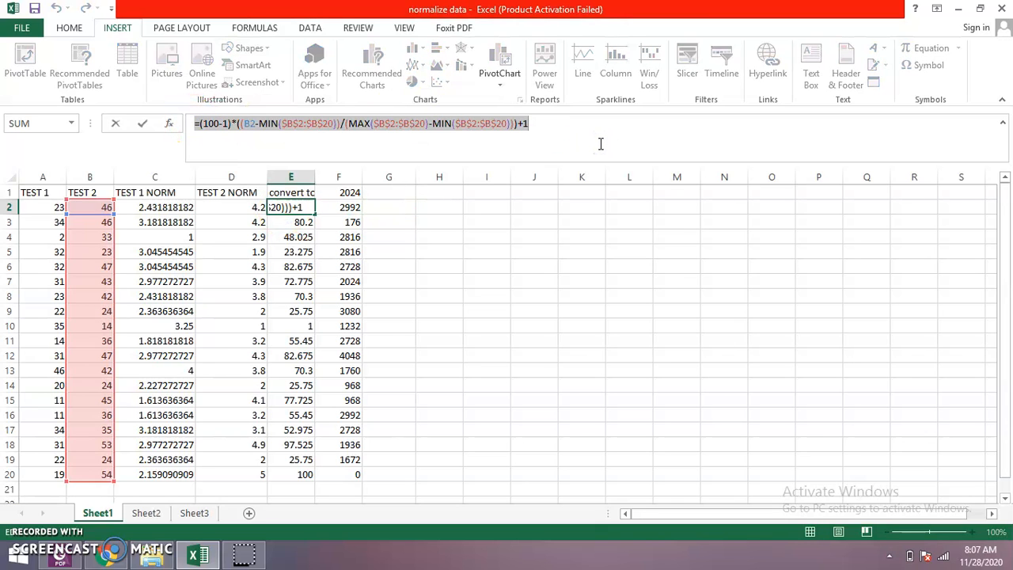
pyautogui.write('=')
pyautogui.click(590, 310)
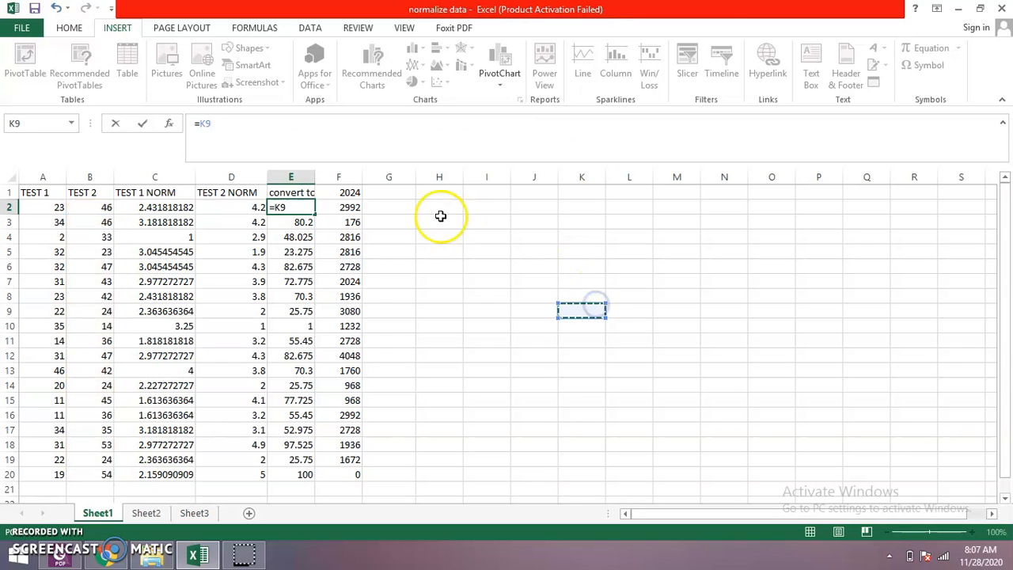
pyautogui.click(399, 206)
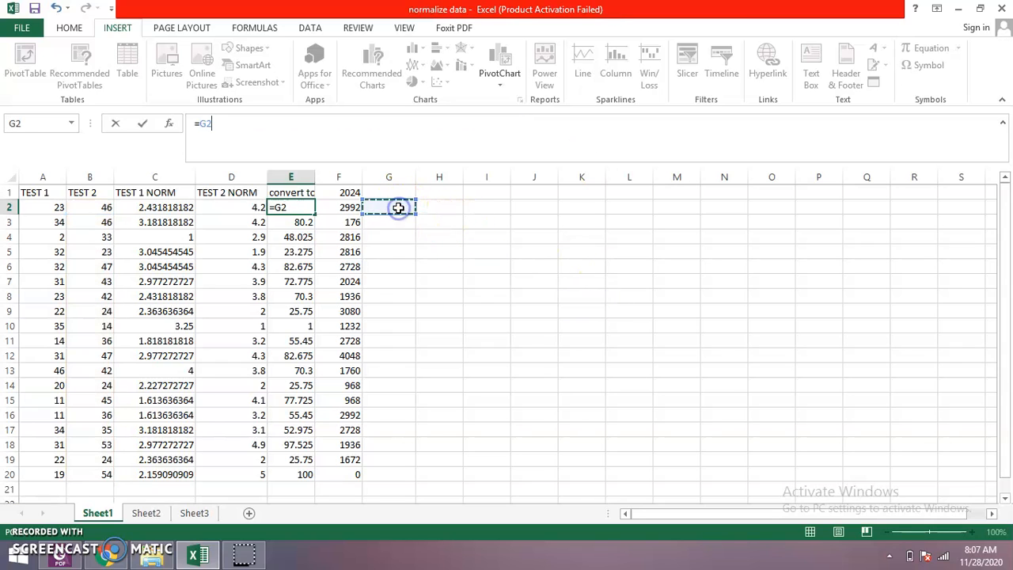
pyautogui.press('BackSpace')
pyautogui.press('BackSpace')
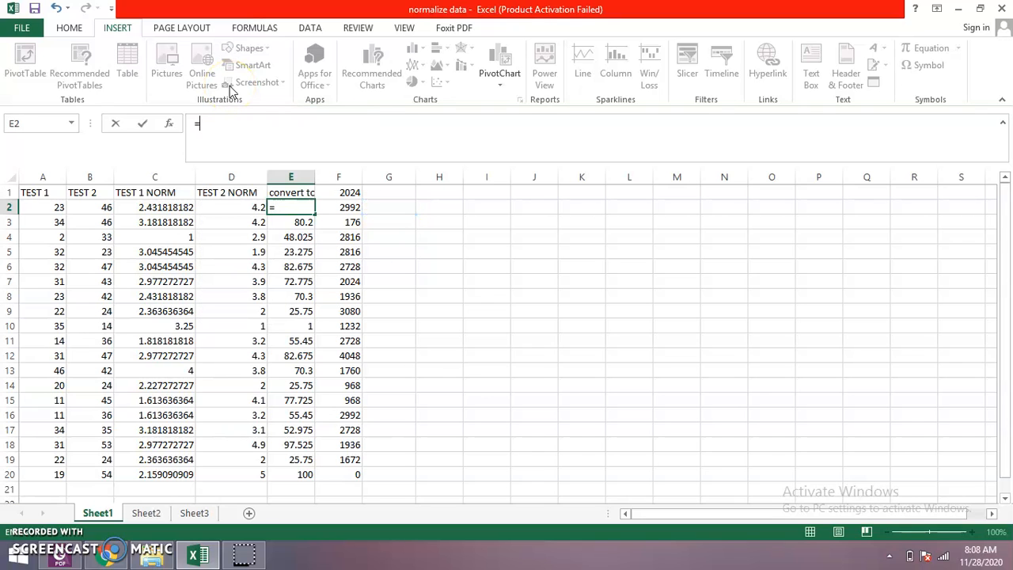
pyautogui.click(322, 139)
pyautogui.click(459, 310)
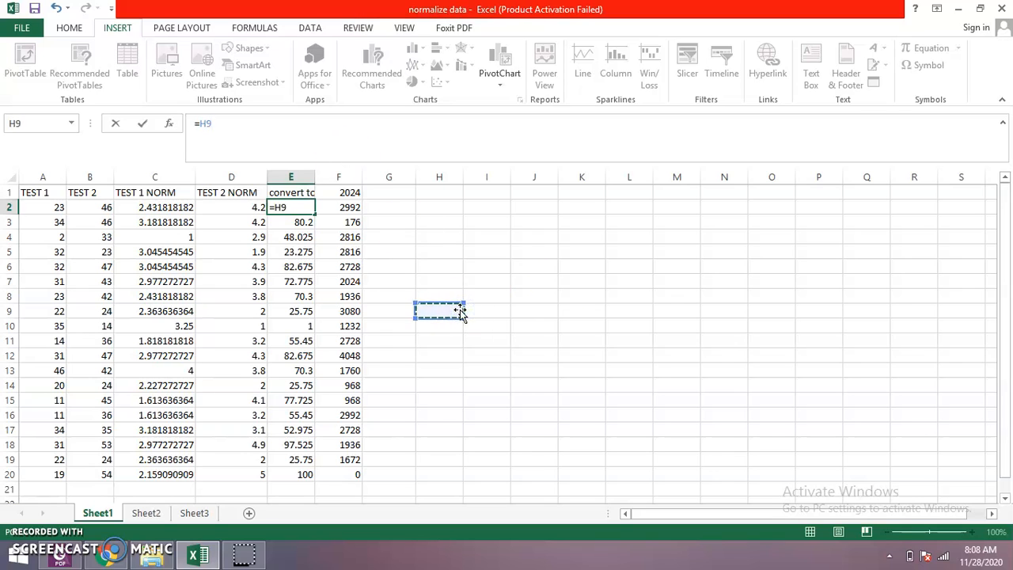
pyautogui.click(586, 292)
pyautogui.hotkey('ctrl', 'z')
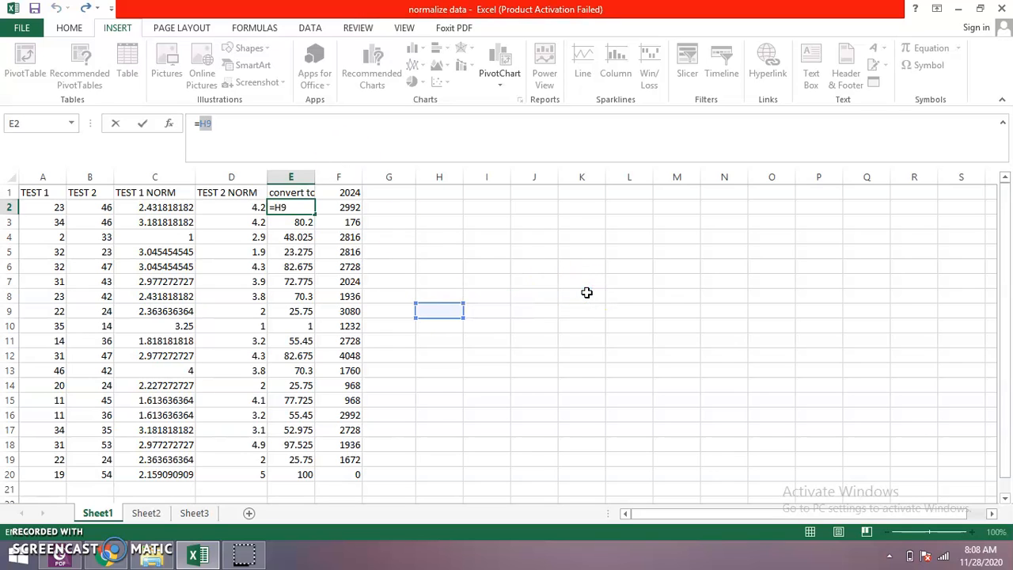
pyautogui.click(410, 125)
pyautogui.press('BackSpace')
pyautogui.press('BackSpace')
pyautogui.press('BackSpace')
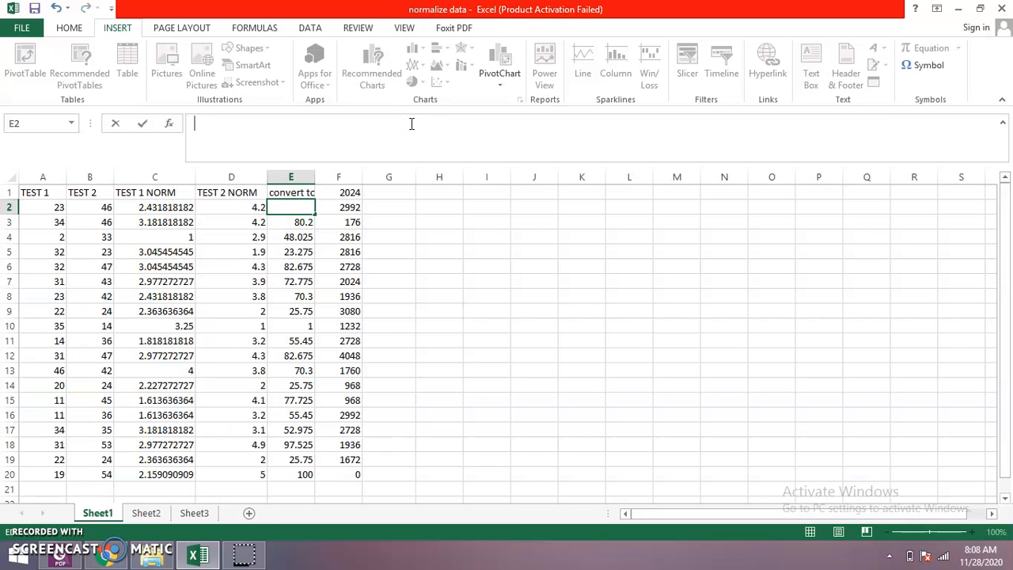
pyautogui.click(498, 337)
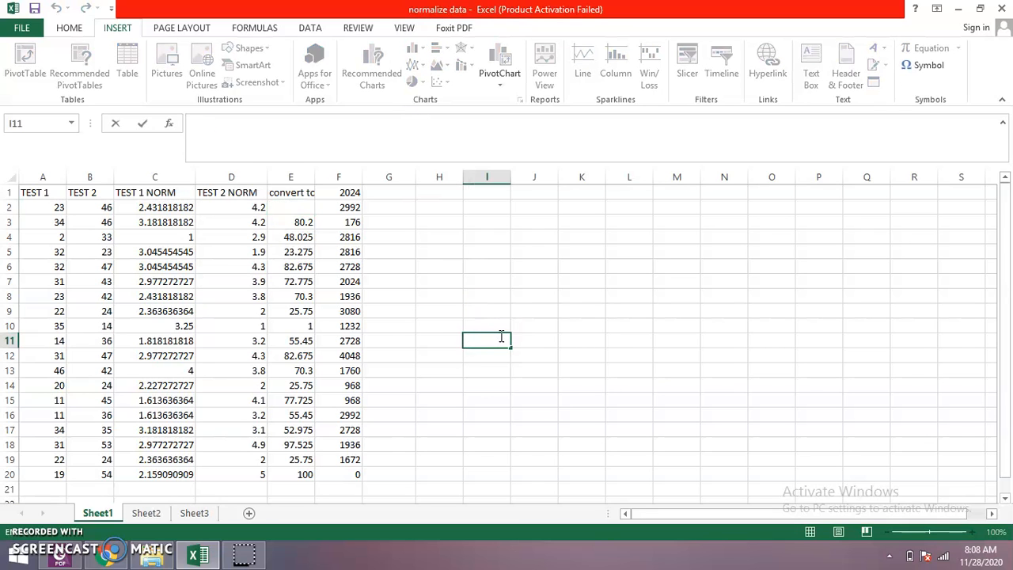
pyautogui.click(713, 415)
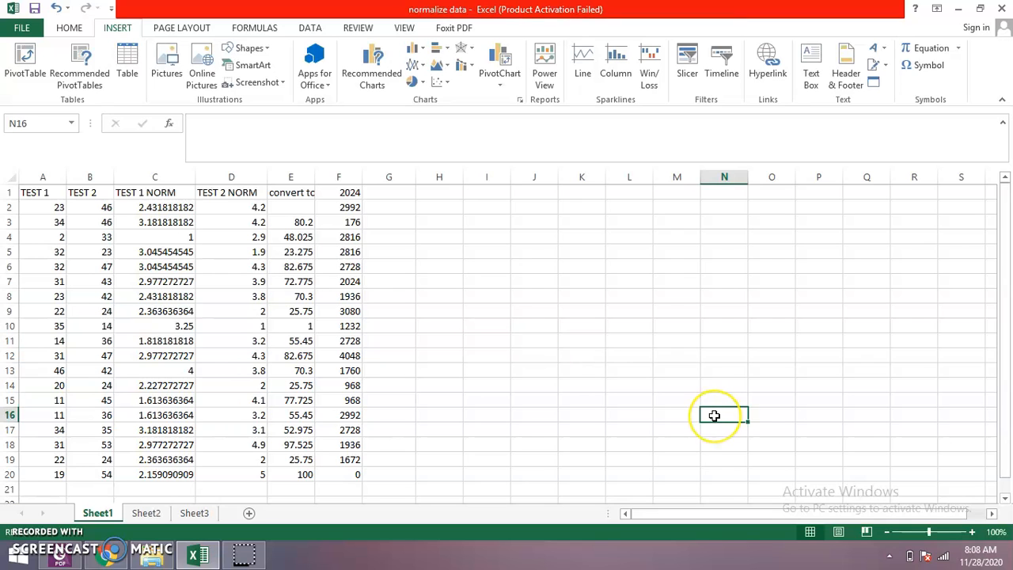
pyautogui.hotkey('ctrl', 'z')
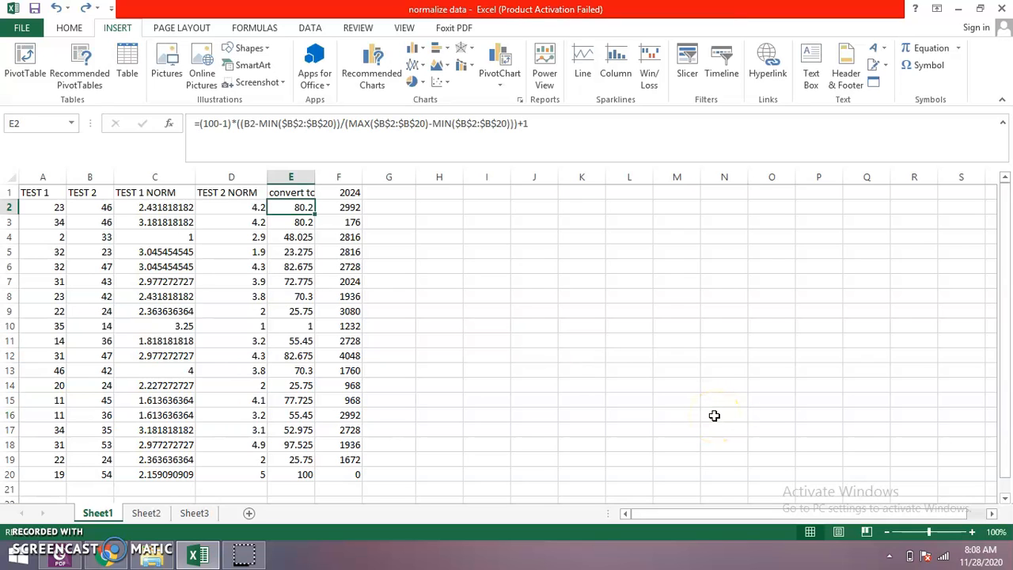
# - Paste the copied 100-point scaling formula into G2
pyautogui.click(395, 210)
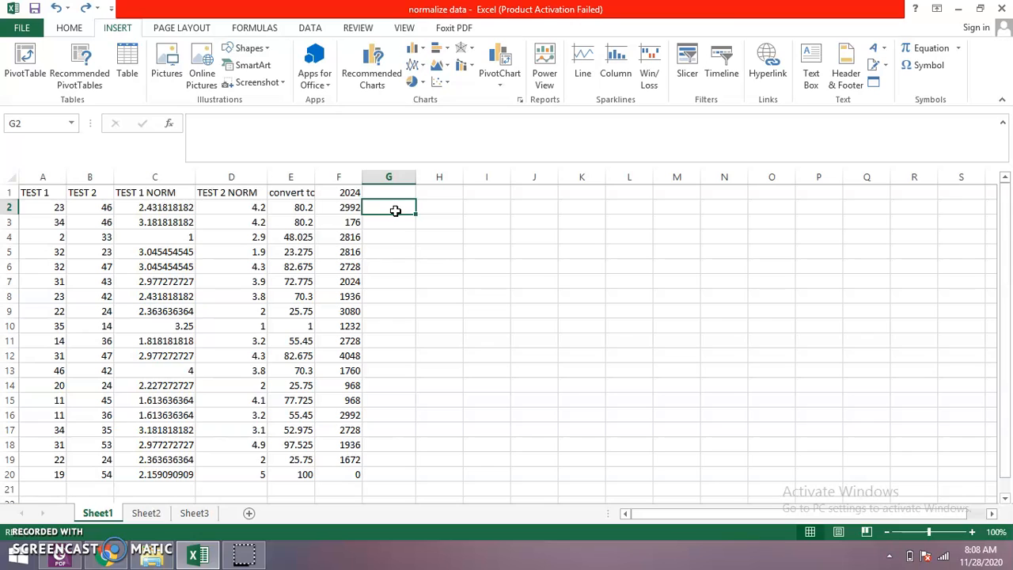
pyautogui.hotkey('ctrl', 'v')
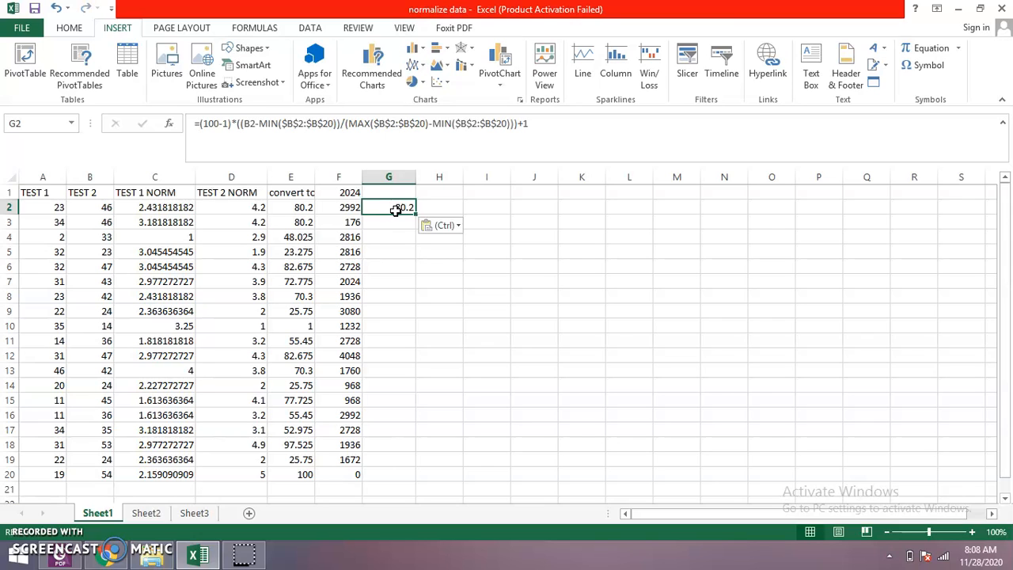
pyautogui.click(395, 210)
pyautogui.click(389, 207)
pyautogui.click(406, 210)
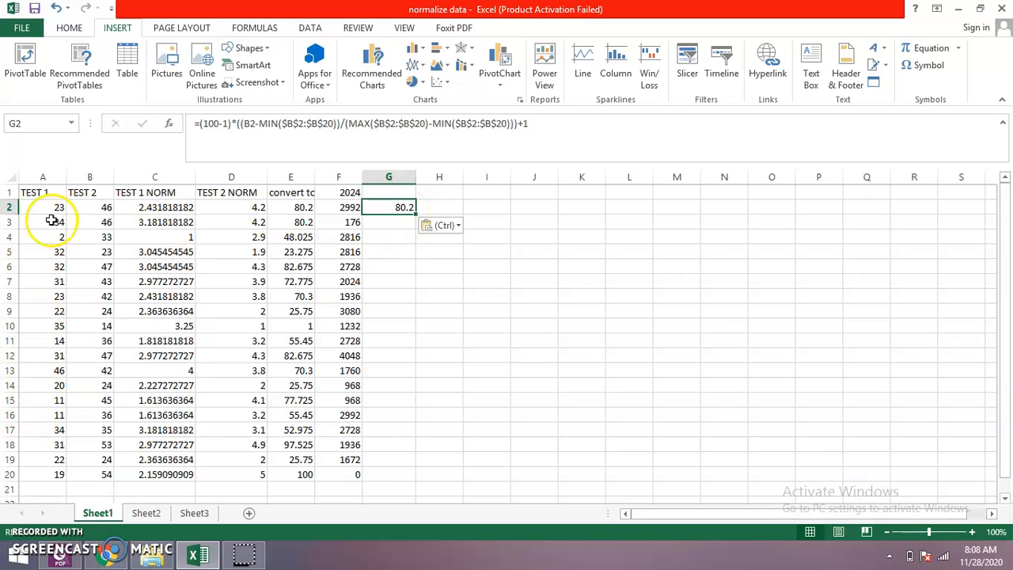
# - Change the score reference in the G2 formula to A2
pyautogui.click(247, 123)
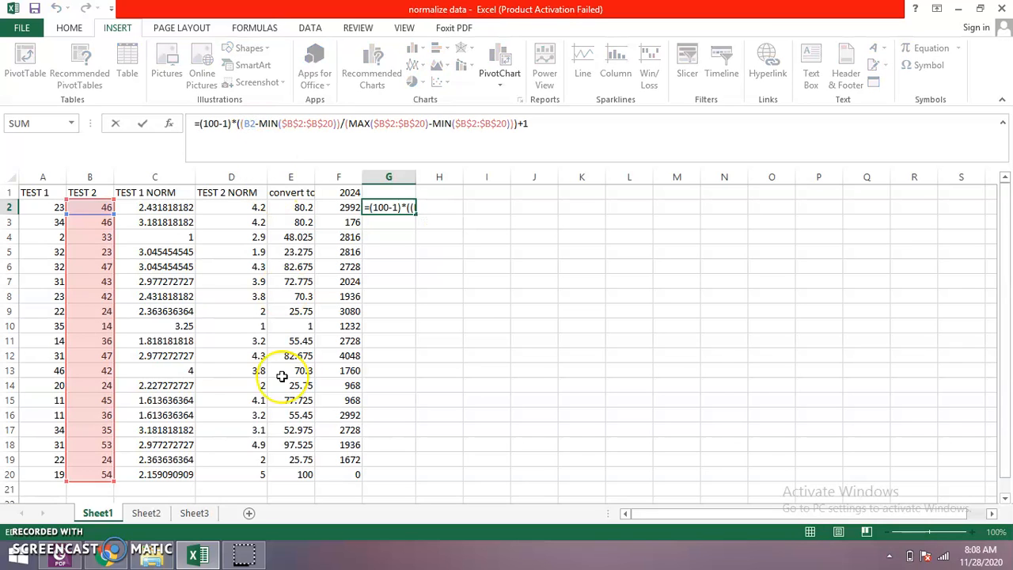
pyautogui.press('BackSpace')
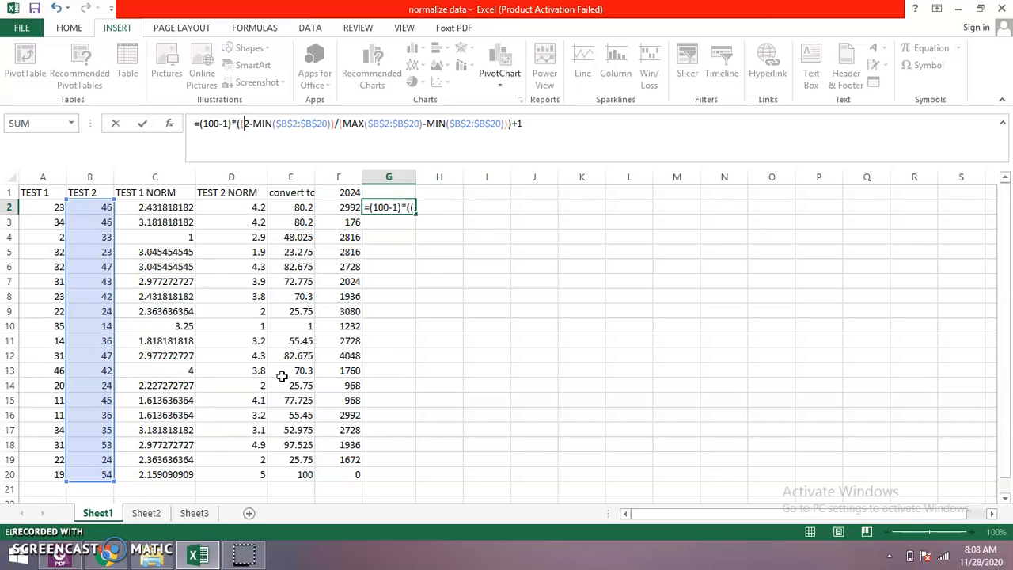
pyautogui.write('A')
# - Change the range of the first MIN function in the G2 formula to $A$2:$A$20
pyautogui.press('Right')
pyautogui.press('Right')
pyautogui.press('Right')
pyautogui.press('Right')
pyautogui.press('Right')
pyautogui.press('Right')
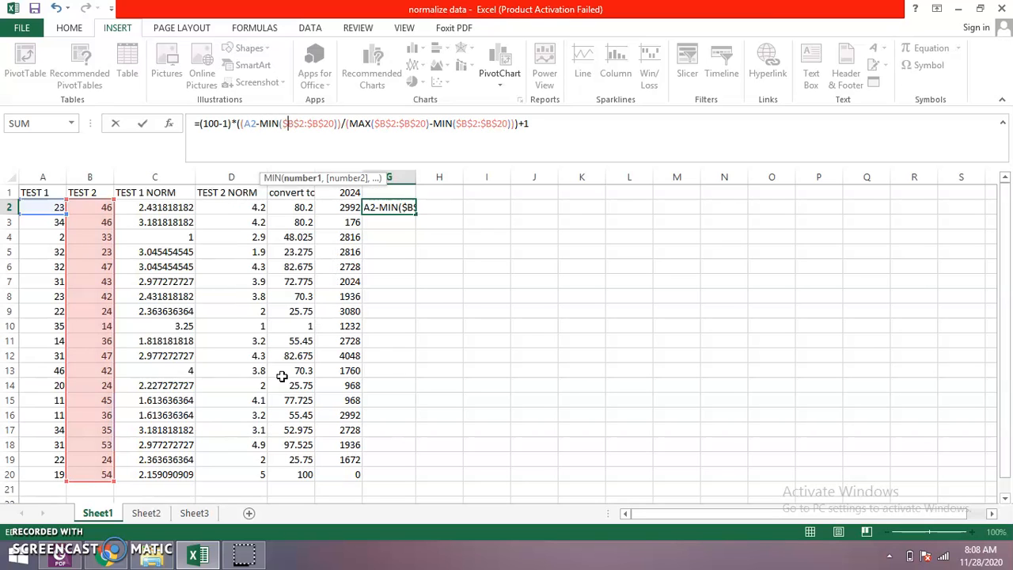
pyautogui.press('Right')
pyautogui.press('Delete')
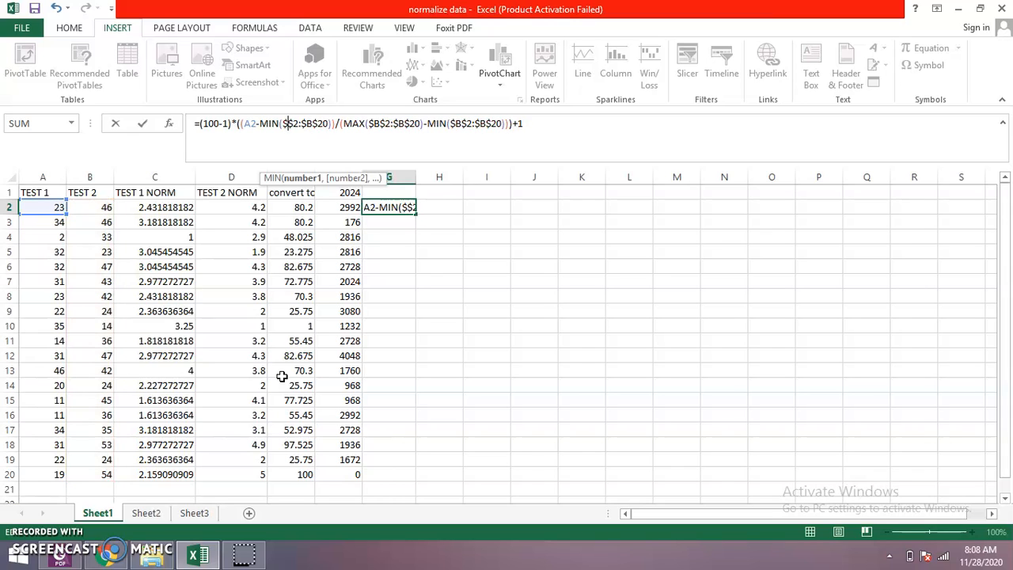
pyautogui.write('A')
pyautogui.press('Right')
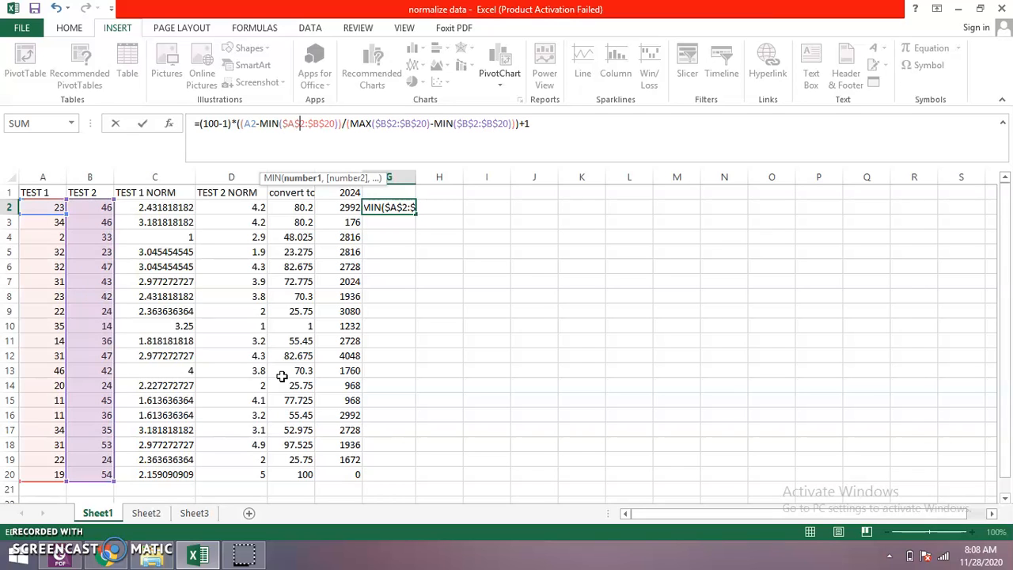
pyautogui.press('Right')
pyautogui.press('BackSpace')
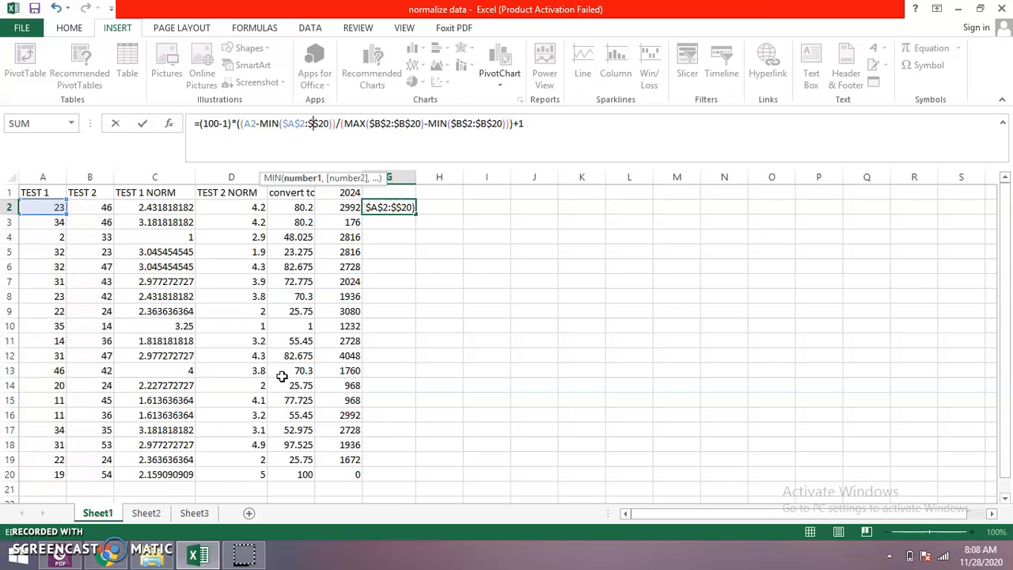
pyautogui.write('A')
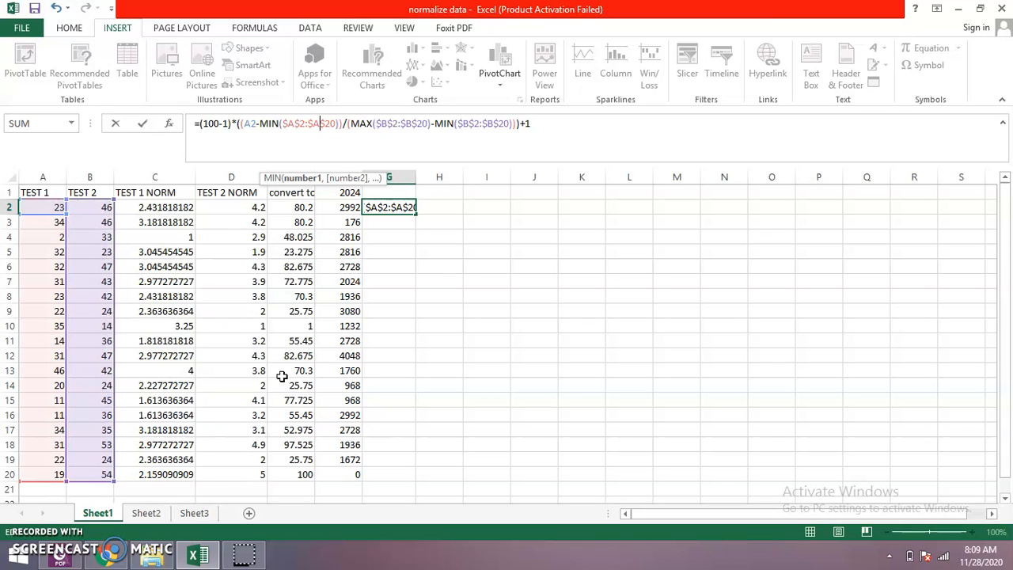
# - Change the range of the MAX function in the G2 formula to $A$2:$A$20
pyautogui.press('Right')
pyautogui.press('Right')
pyautogui.press('Right')
pyautogui.press('Right')
pyautogui.press('Right')
pyautogui.press('Right')
pyautogui.press('Right')
pyautogui.press('Right')
pyautogui.press('Right')
pyautogui.press('Right')
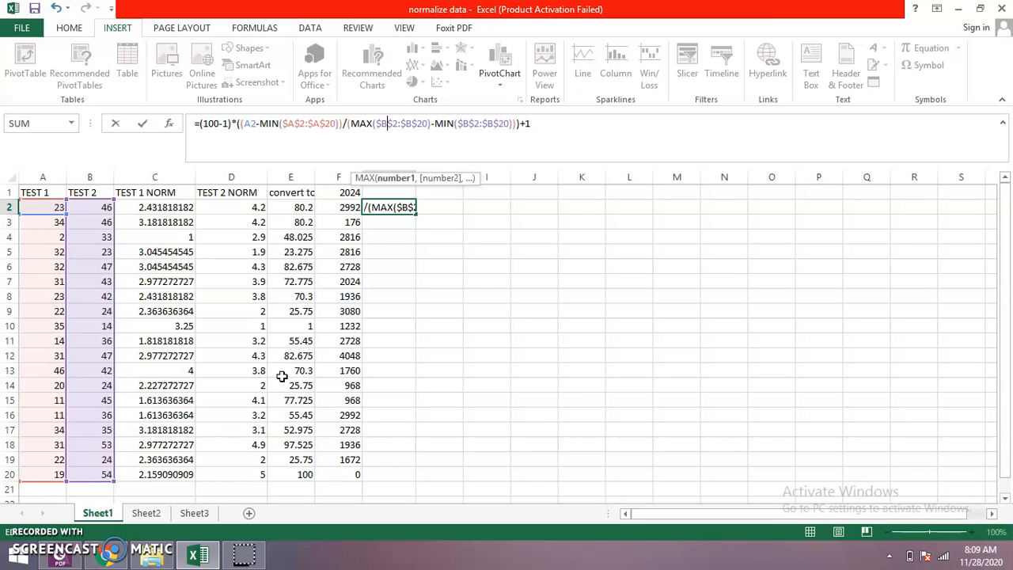
pyautogui.press('BackSpace')
pyautogui.write('A')
pyautogui.press('Right')
pyautogui.press('Right')
# - Change the range of the second MIN function in the G2 formula to $A$2:$A$20 and commit the formula
pyautogui.press('Right')
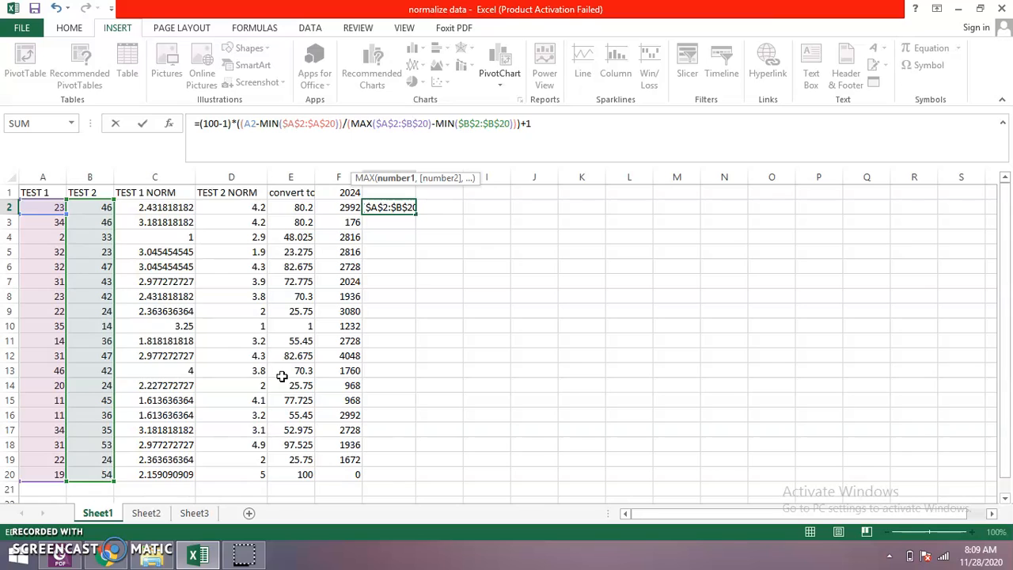
pyautogui.press('BackSpace')
pyautogui.write('A')
pyautogui.press('Right')
pyautogui.press('Right')
pyautogui.press('Right')
pyautogui.press('Right')
pyautogui.press('Right')
pyautogui.press('Right')
pyautogui.press('Right')
pyautogui.press('Right')
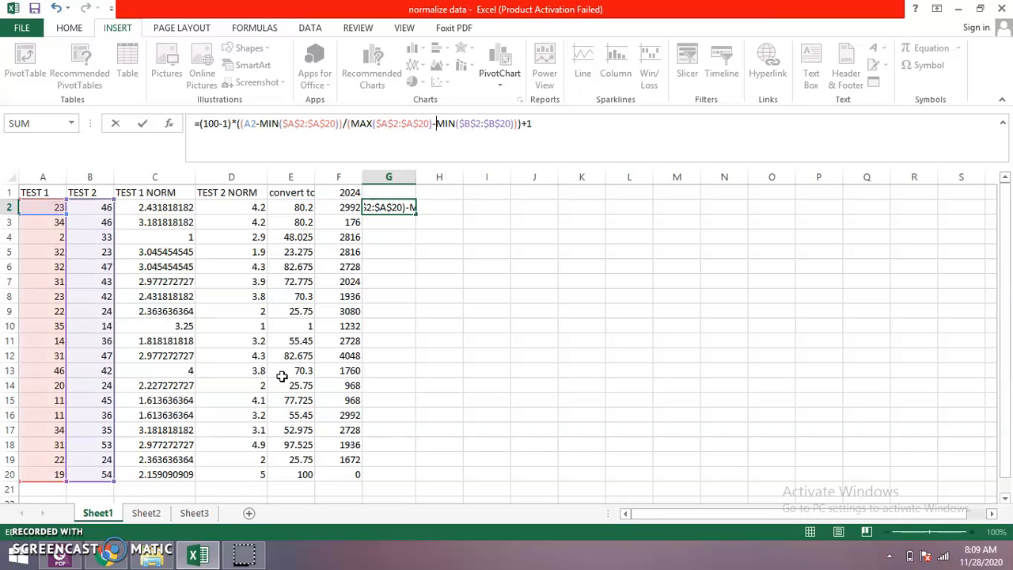
pyautogui.press('BackSpace')
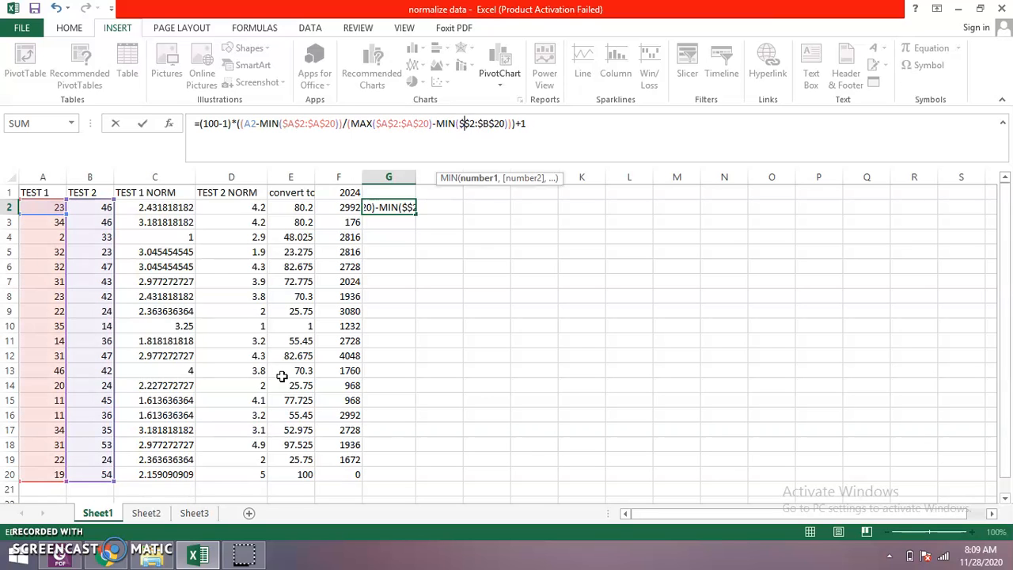
pyautogui.write('A')
pyautogui.press('Right')
pyautogui.press('Right')
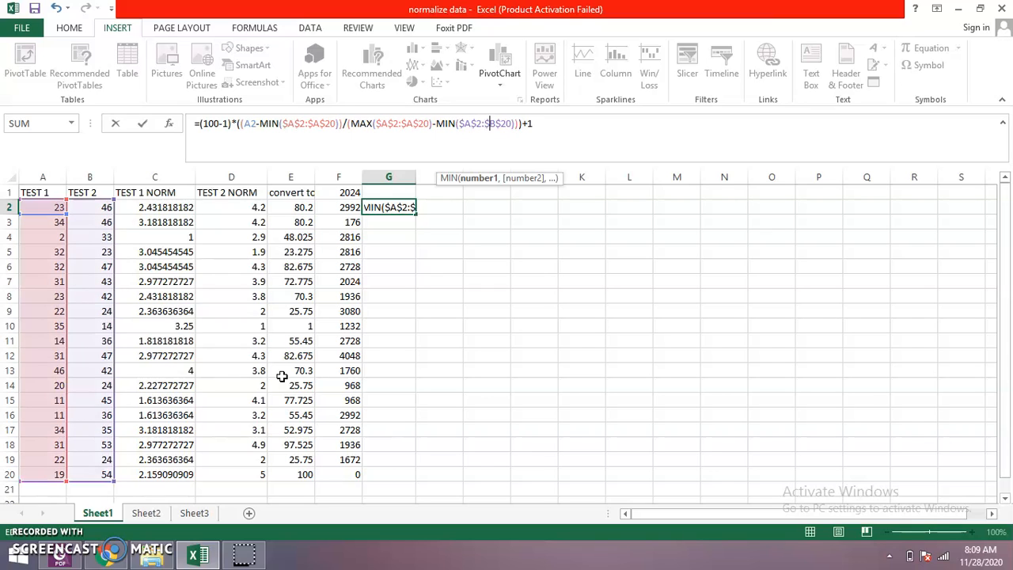
pyautogui.press('Delete')
pyautogui.write('A')
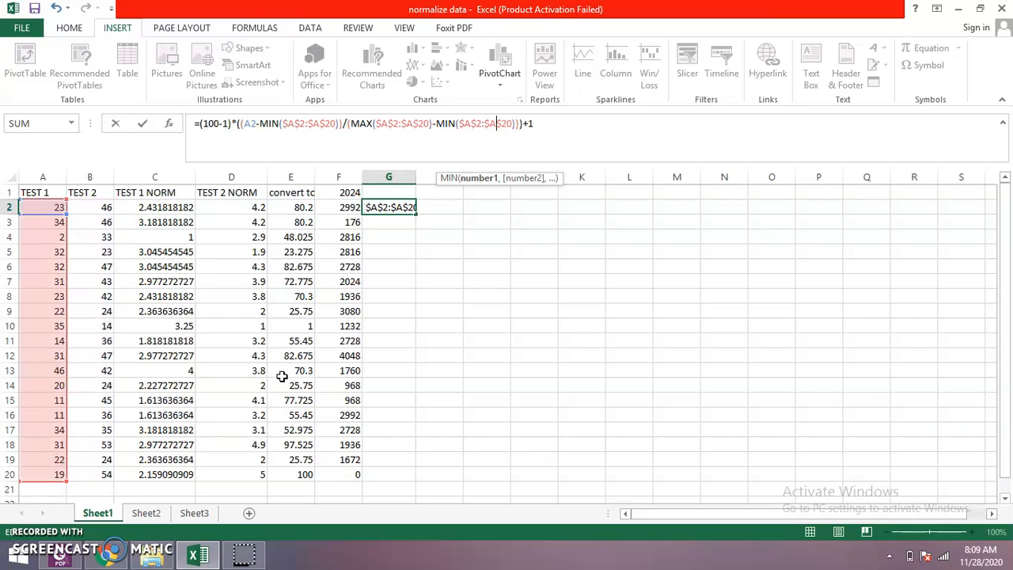
pyautogui.click(592, 128)
pyautogui.press('Return')
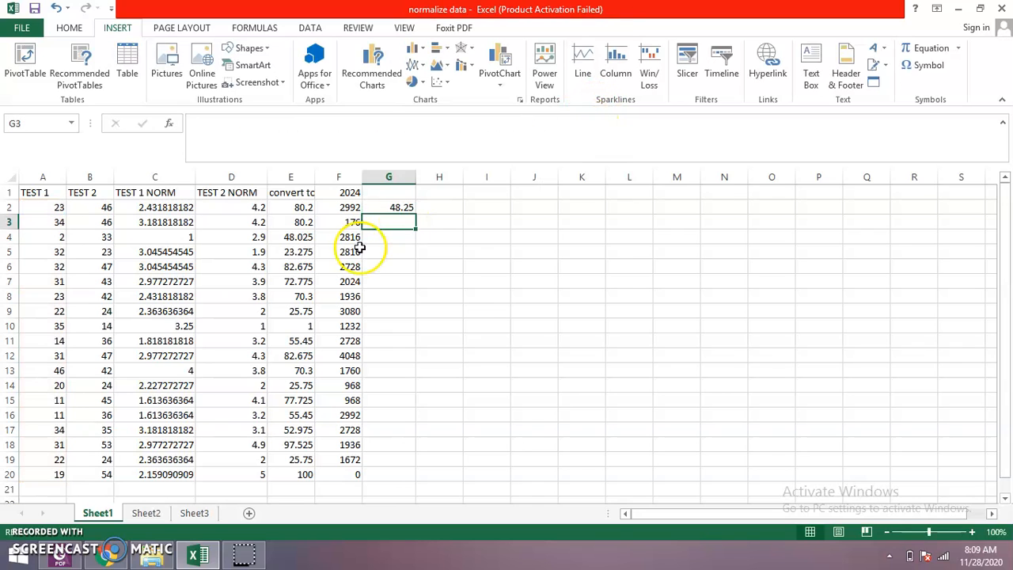
# - Set the upper scale limit in the G2 formula to 5, so that it begins with (5-1)
pyautogui.click(399, 207)
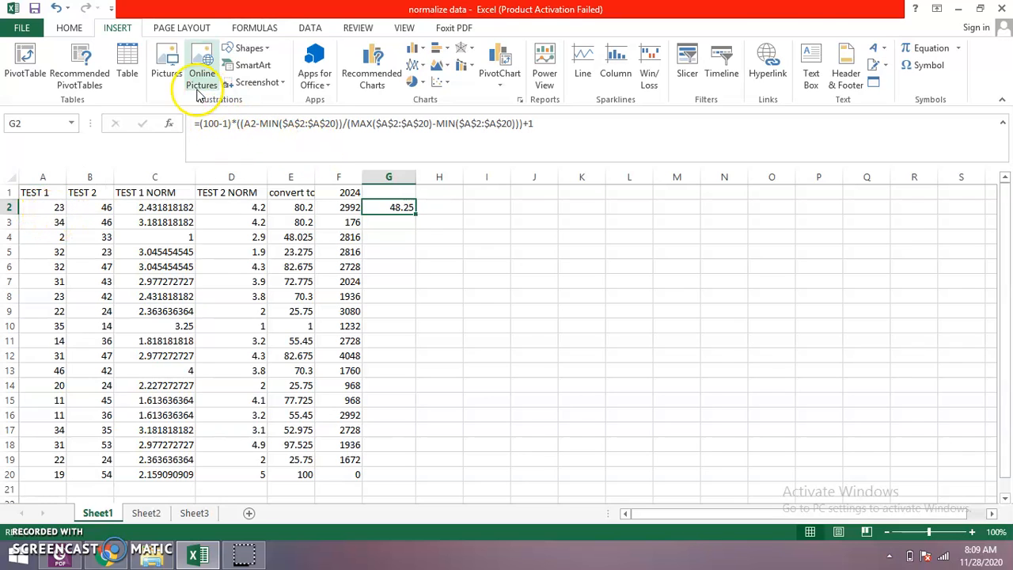
pyautogui.click(219, 124)
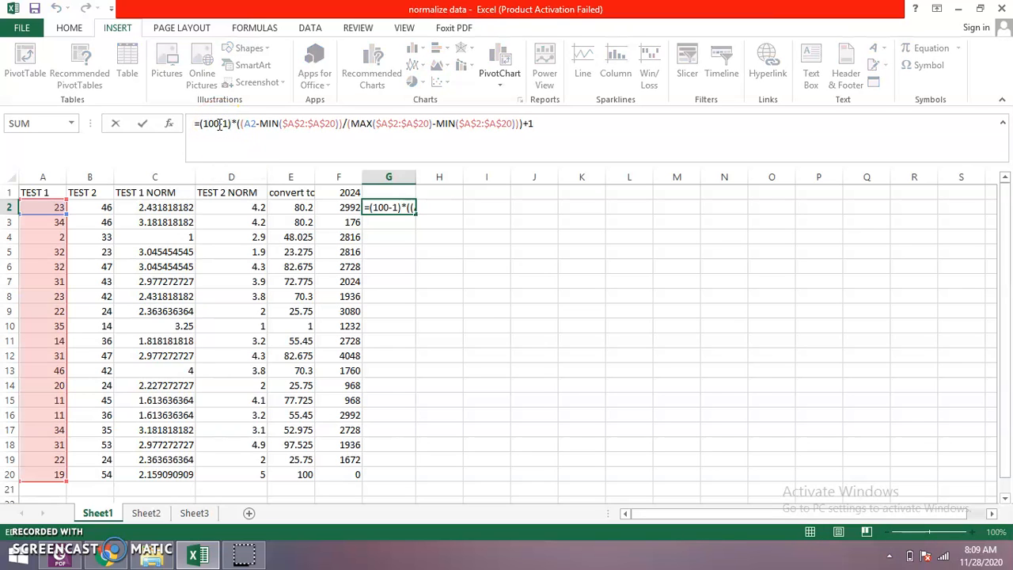
pyautogui.press('BackSpace')
pyautogui.press('BackSpace')
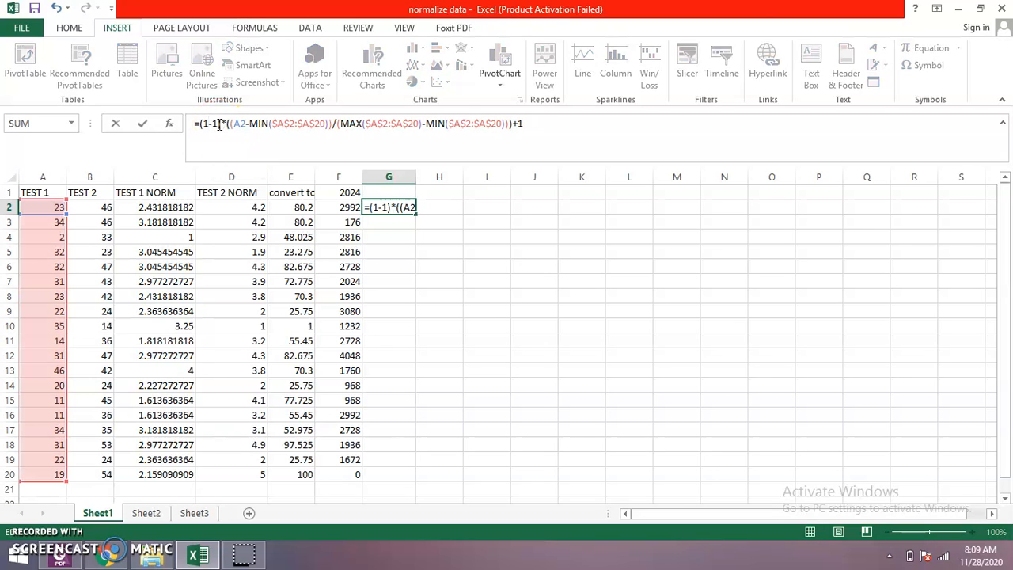
pyautogui.press('BackSpace')
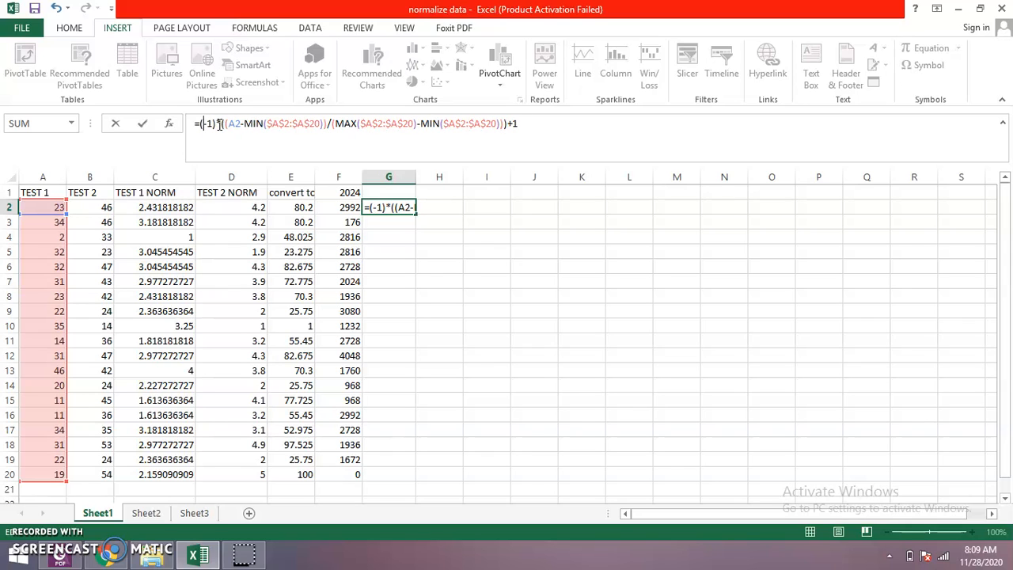
pyautogui.write('5')
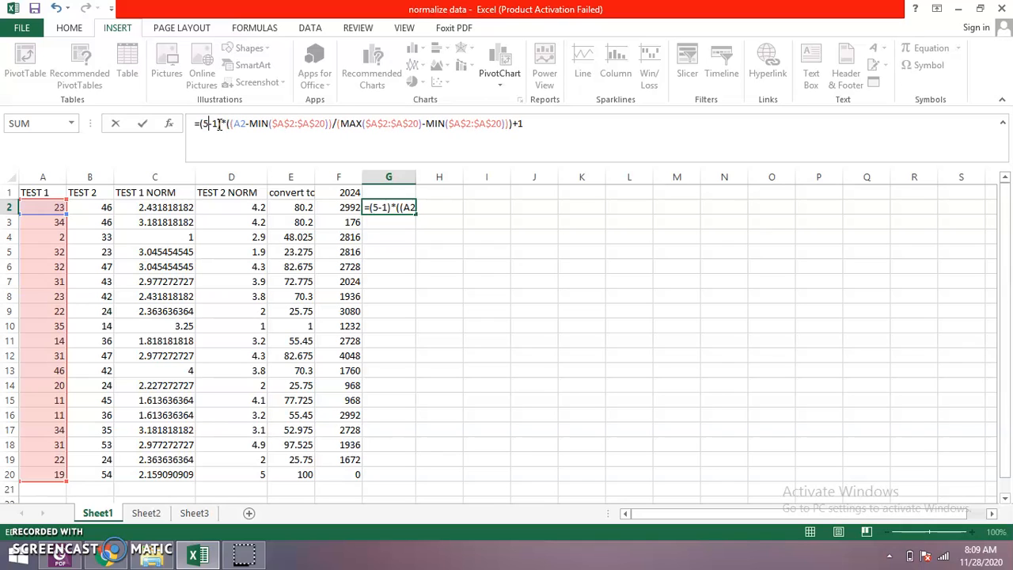
pyautogui.click(405, 222)
pyautogui.click(404, 206)
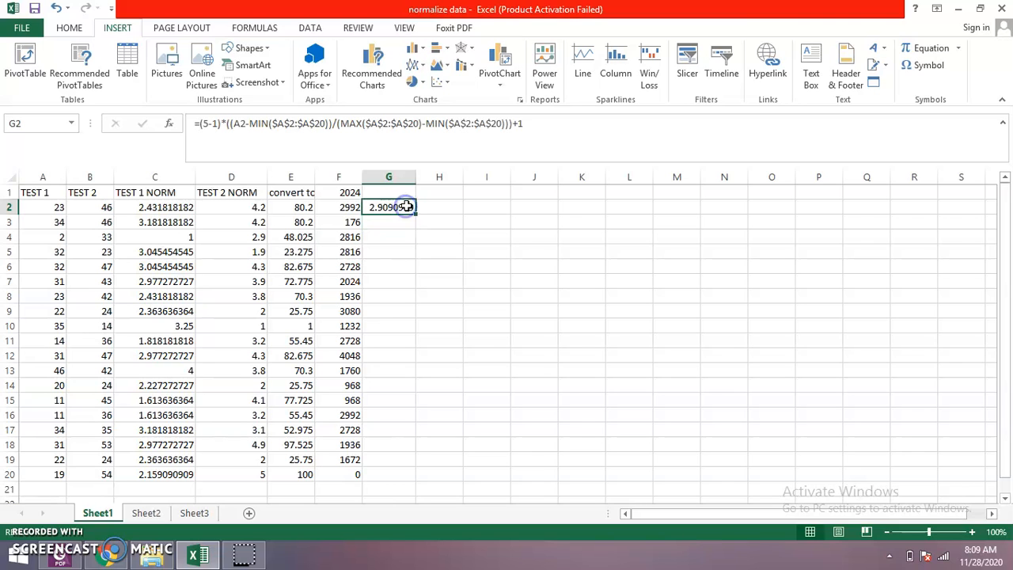
# - Fill the G2 scaling formula down column G through G20
pyautogui.moveTo(415, 213); pyautogui.dragTo(423, 414)
pyautogui.moveTo(427, 464); pyautogui.dragTo(426, 480)
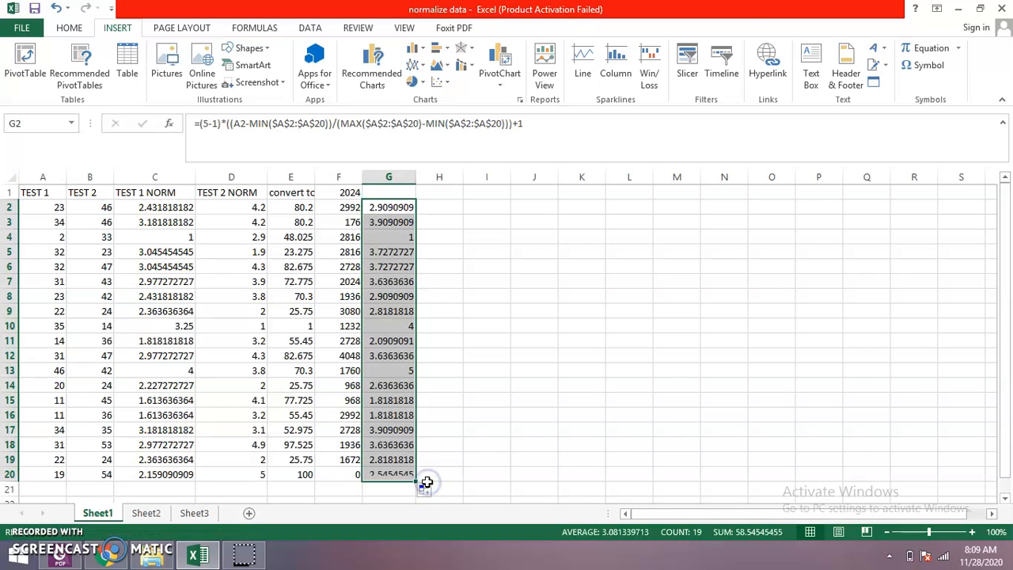
pyautogui.click(491, 280)
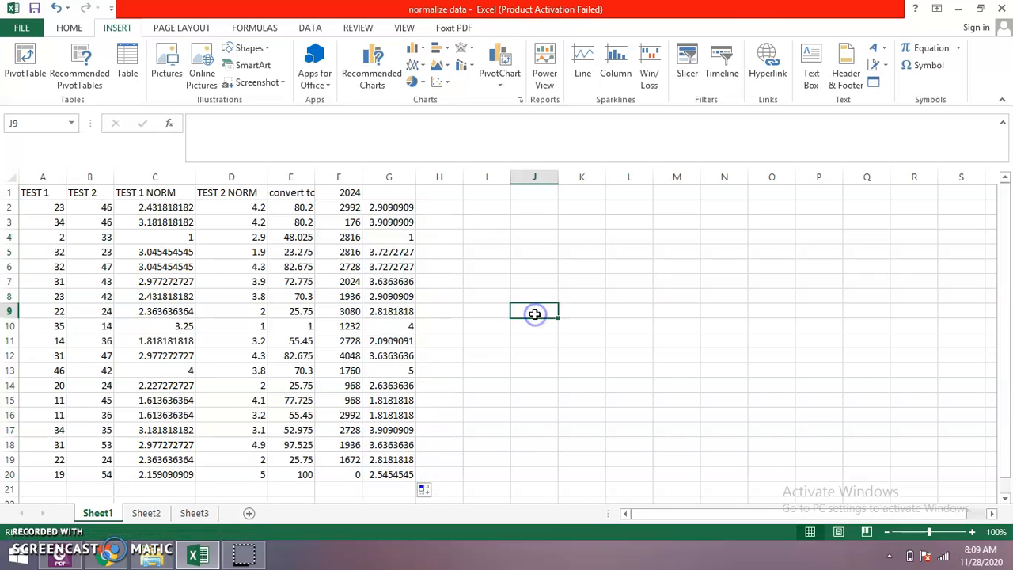
# - Enter the header text "test" in G1 above the rescaled Test 1 scores
pyautogui.click(388, 205)
pyautogui.click(385, 191)
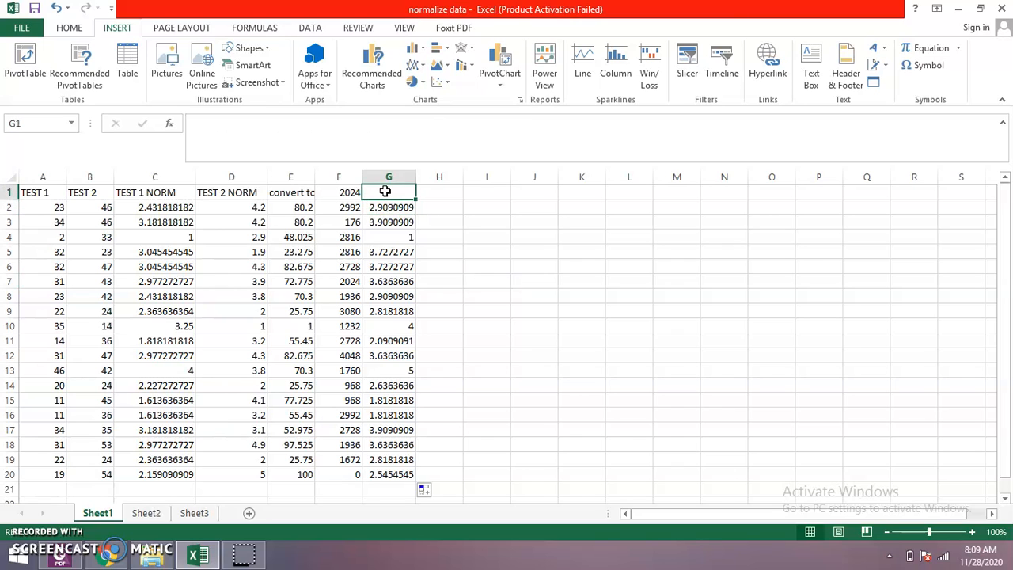
pyautogui.write('test')
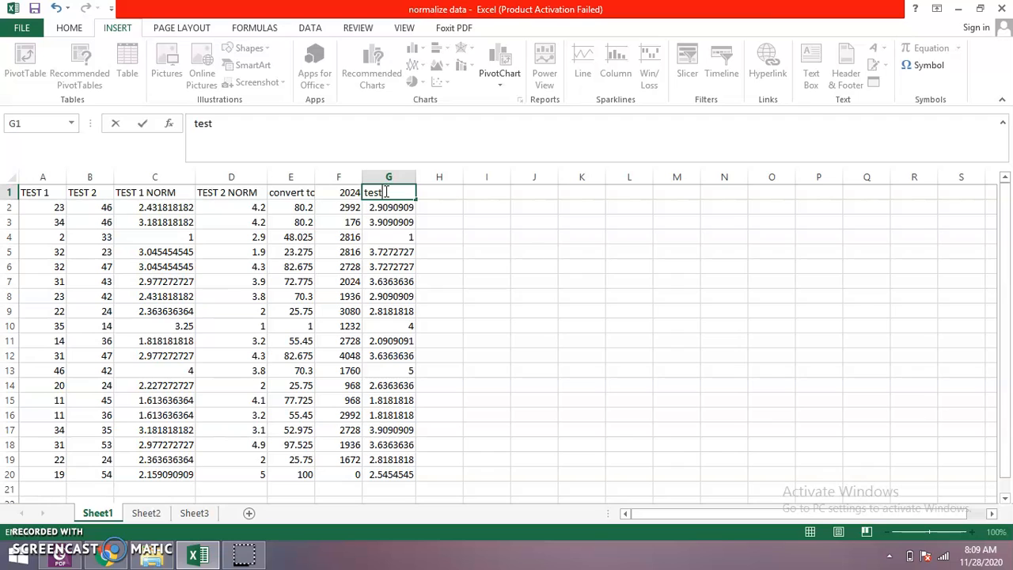